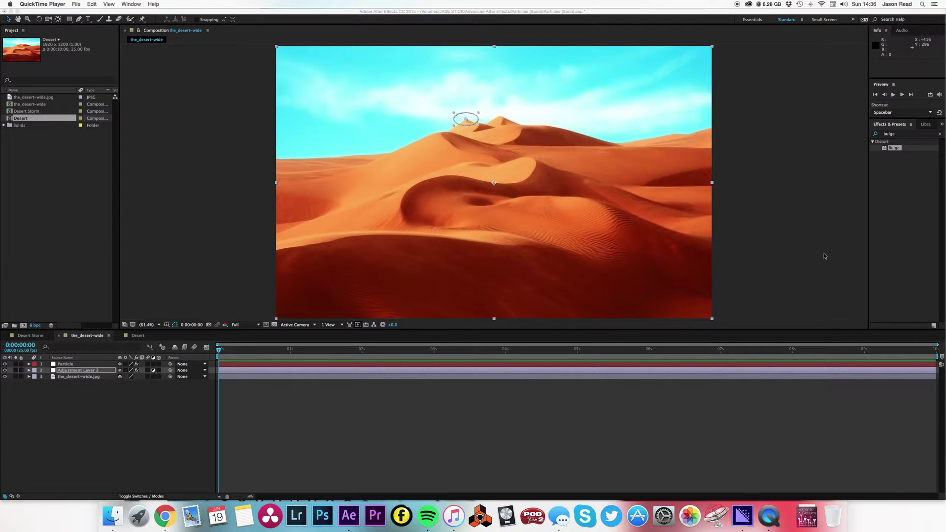
- Bring After Effects forward and preview the the_desert-wide composition's sand particle storm
left_click(703, 384)
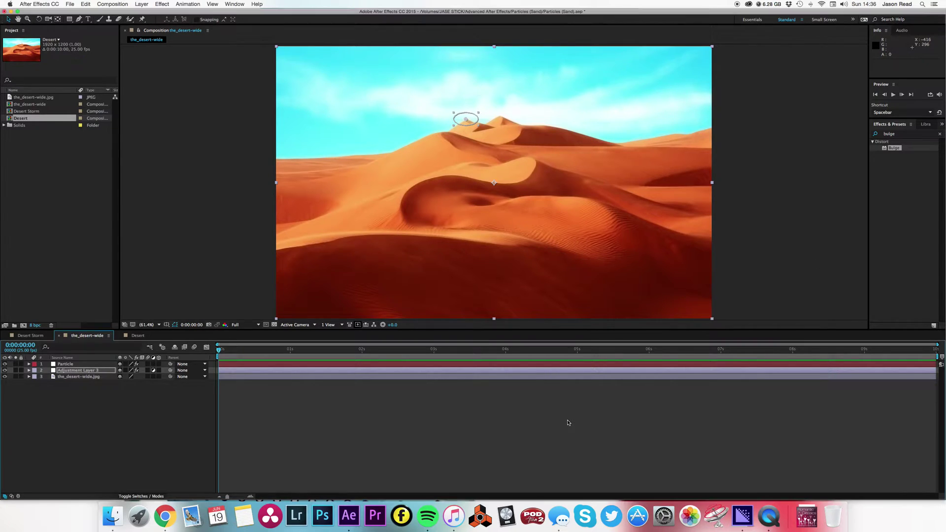
key("space")
- Switch to the Desert composition, play it back, and select the the_desert-wide.jpg layer
left_click(215, 328)
left_click(144, 337)
key("space")
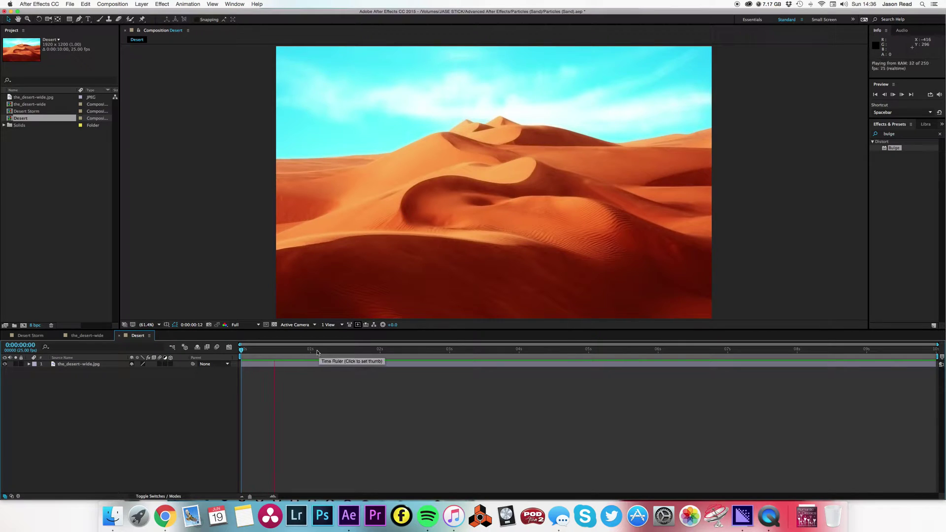
left_click(470, 367)
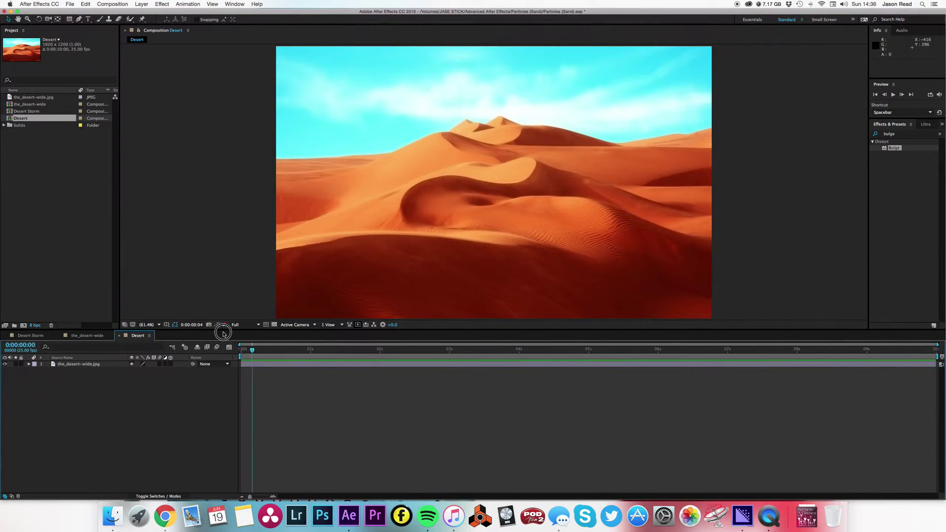
left_click(498, 365)
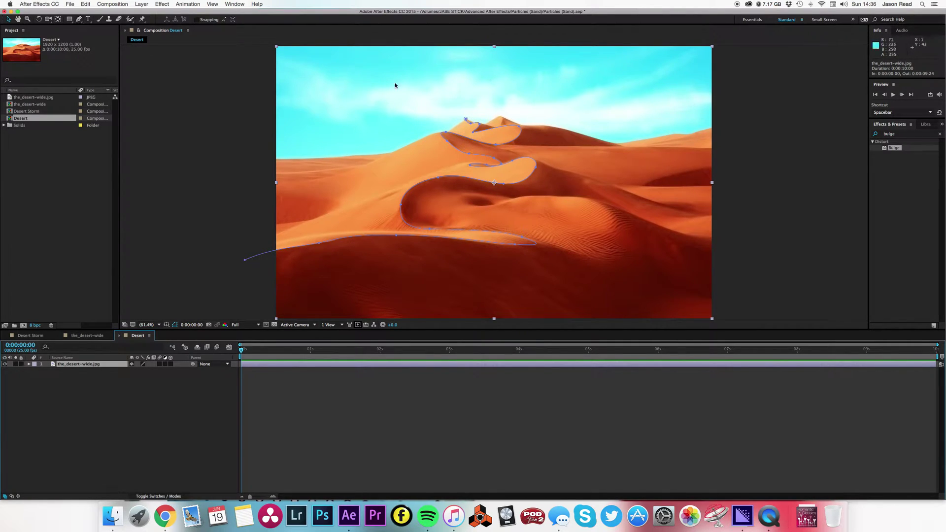
- Add a curved point to the dune mask with the Pen tool, undo it, then select Mask Path
left_click(80, 20)
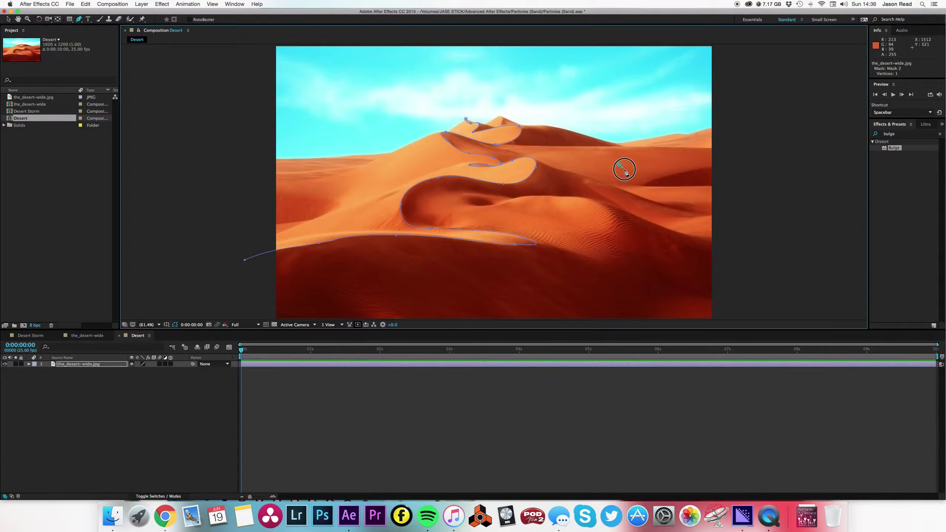
left_click_drag(624, 169, 617, 231)
left_click(636, 198)
key("super+z")
key("super+z")
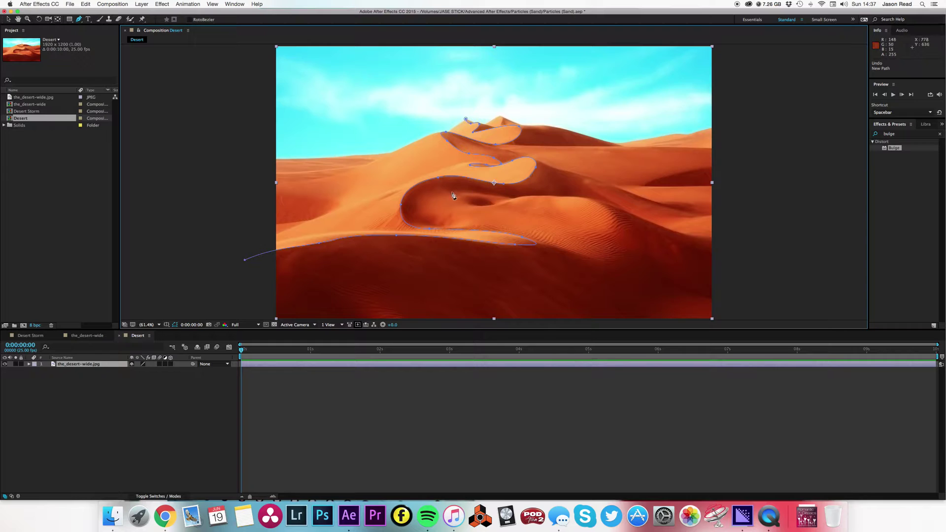
left_click(459, 386)
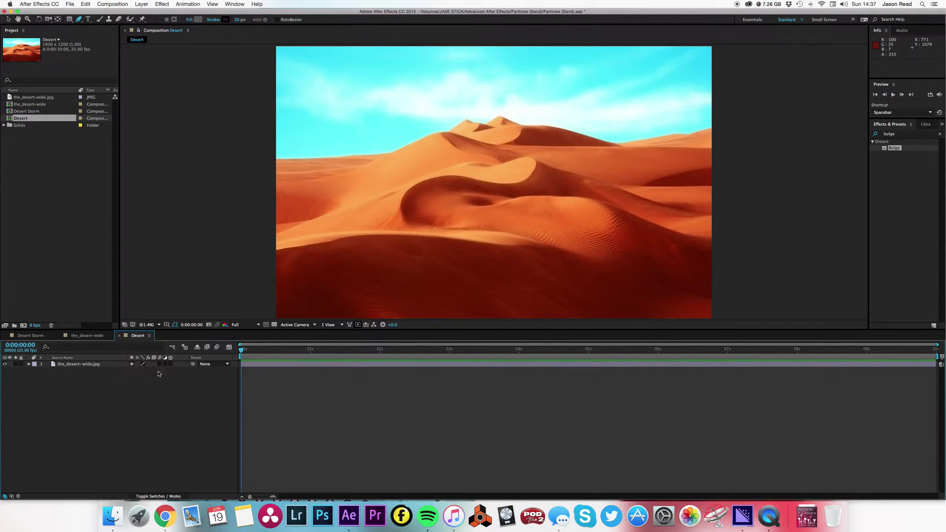
left_click(249, 365)
key("m")
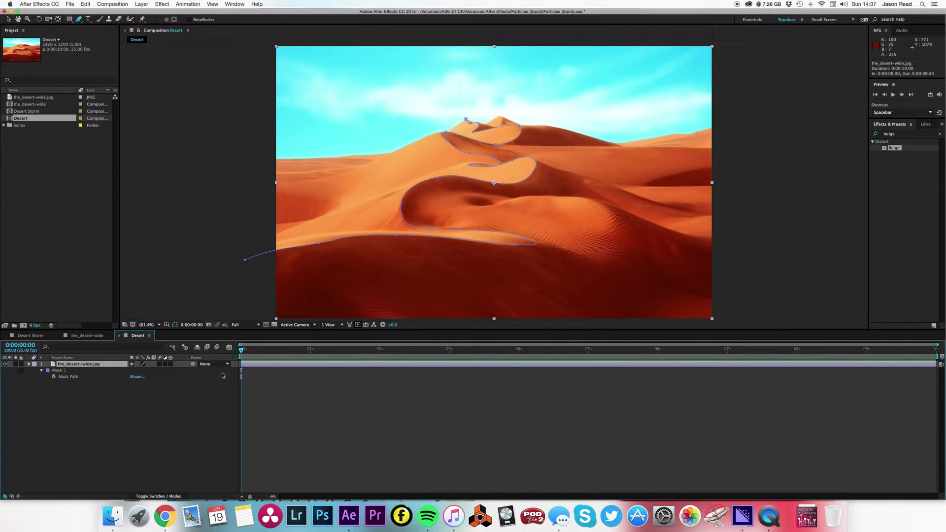
left_click(68, 376)
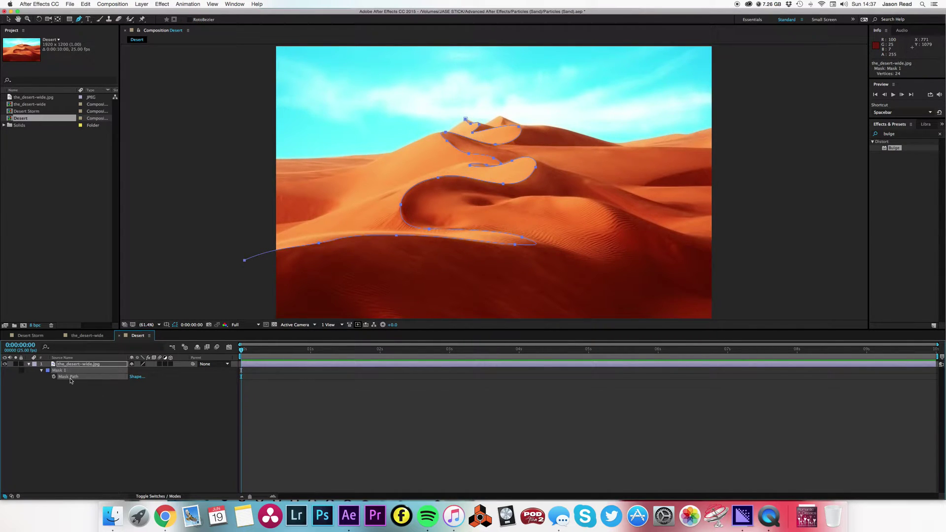
- Create a new full-size solid layer with the default settings
left_click(284, 419)
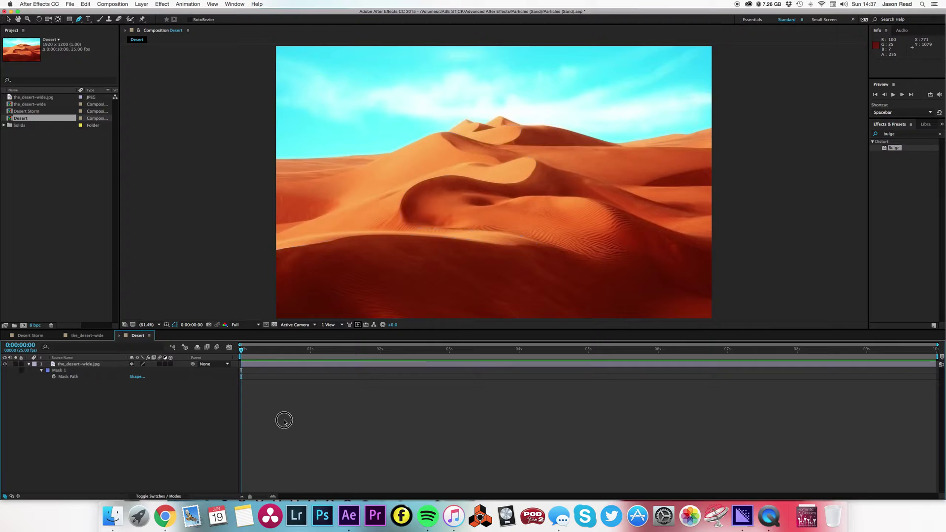
left_click(143, 4)
mouse_move(144, 13)
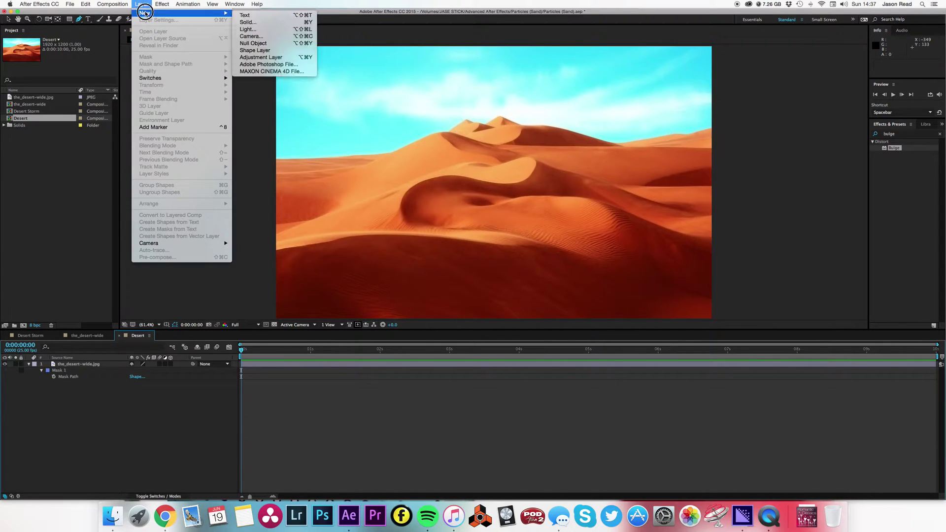
left_click(248, 23)
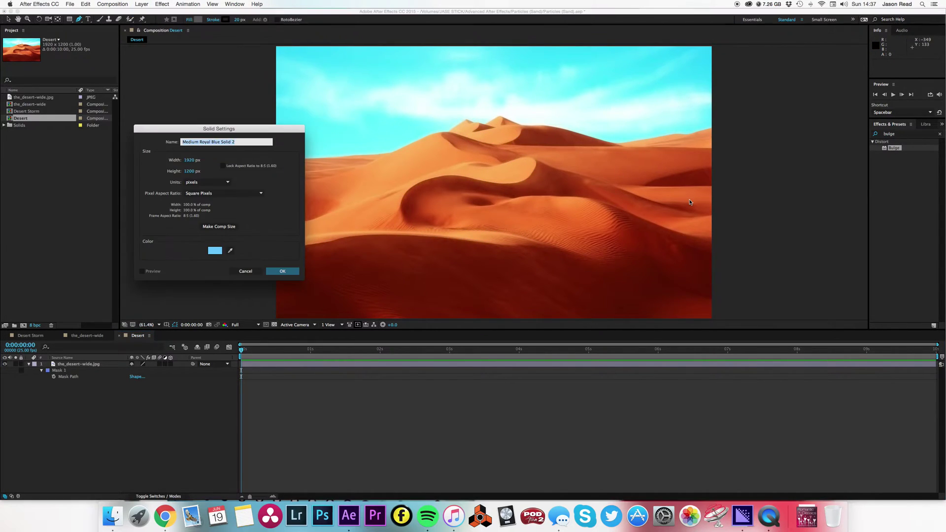
left_click(290, 271)
left_click(290, 272)
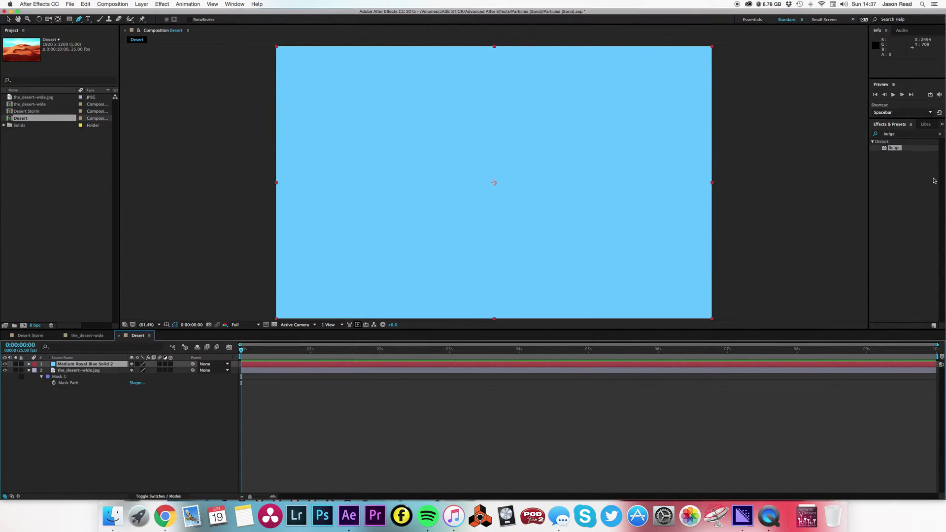
- Search Effects & Presets for 'partic' and apply CC Particle Systems II to the solid
left_click(870, 129)
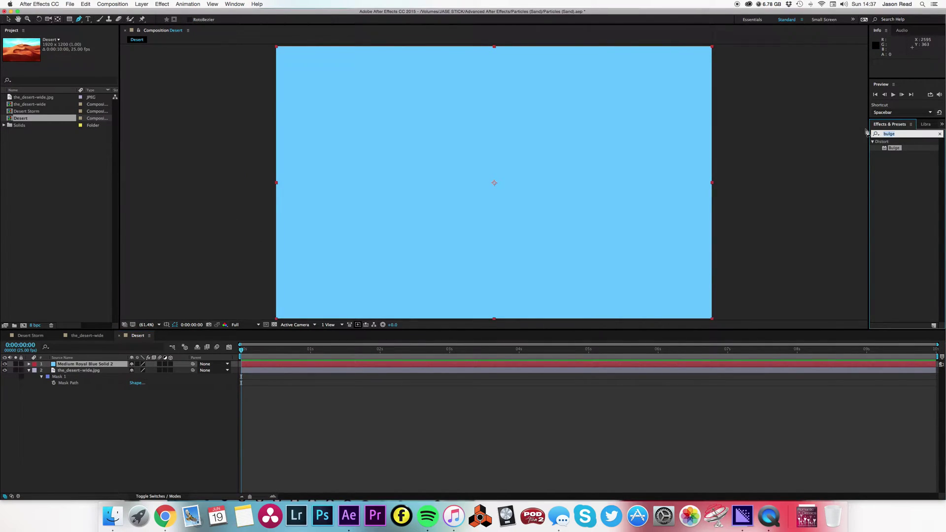
type("particl")
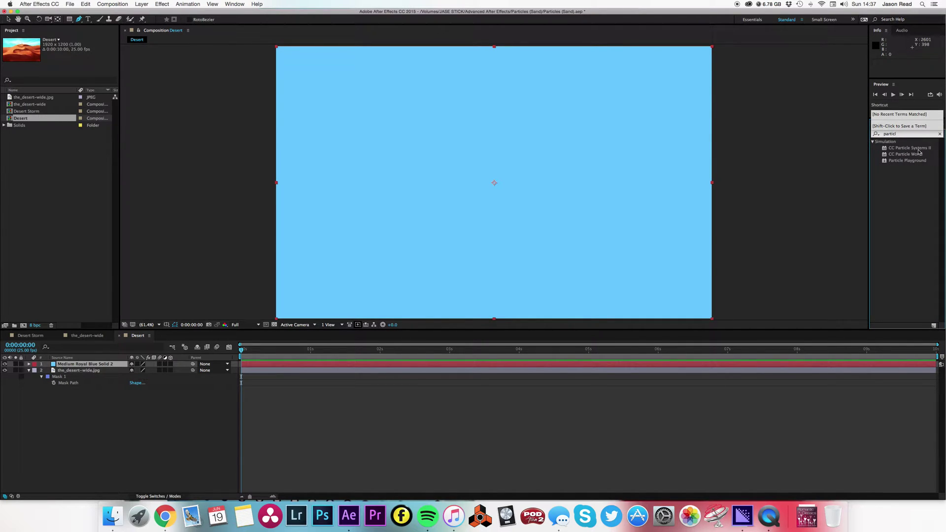
left_click_drag(918, 151, 806, 365)
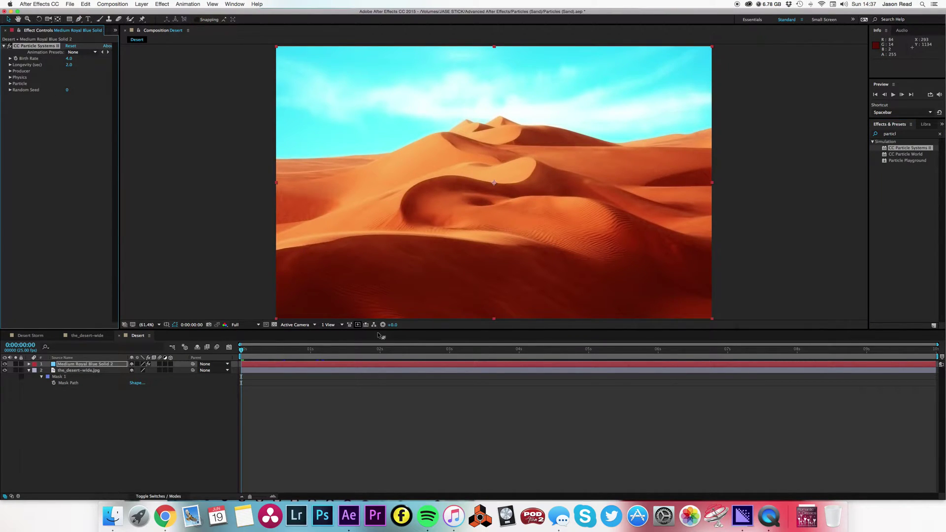
- Paste the dune mask path into CC Particle Systems II Producer Position as keyframes
left_click(28, 363)
left_click(35, 370)
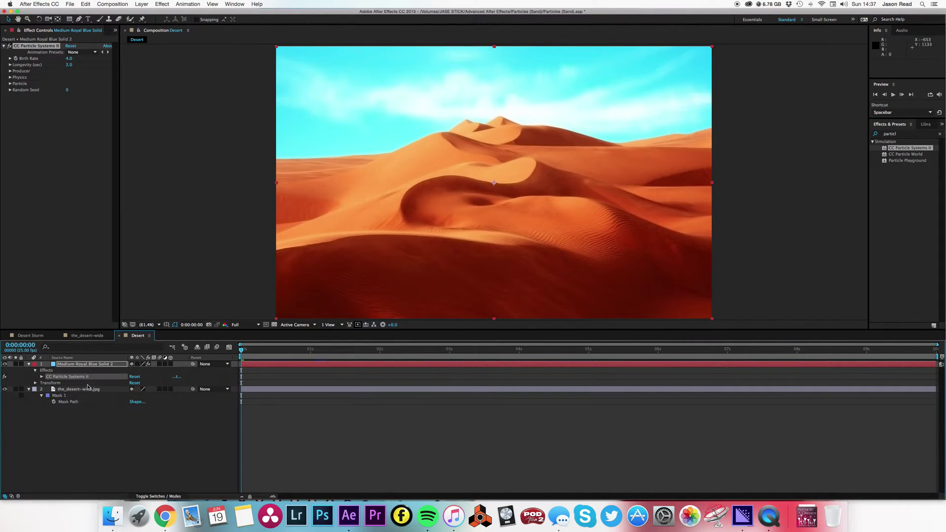
left_click(41, 376)
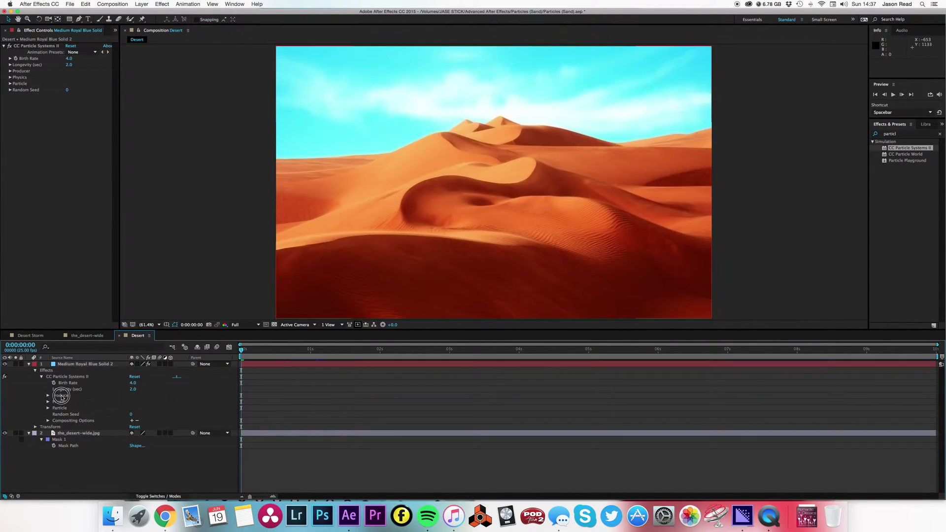
left_click(48, 396)
left_click(70, 402)
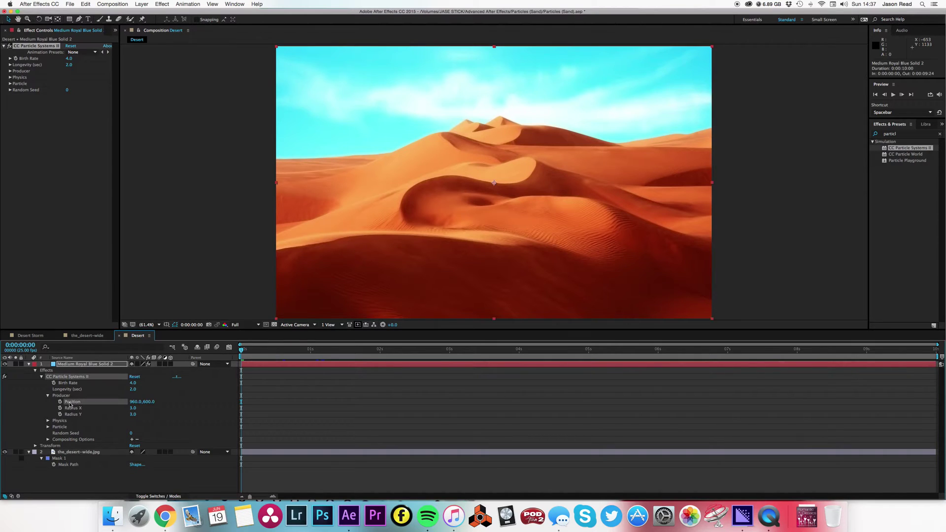
left_click_drag(278, 350, 225, 338)
key("super+v")
mouse_move(256, 352)
left_mouse_down()
mouse_move(315, 350)
mouse_move(241, 352)
left_mouse_up()
- Move the last Position keyframe to 0:00:04:00 and preview the particle sweep
left_click(397, 416)
left_click(380, 402)
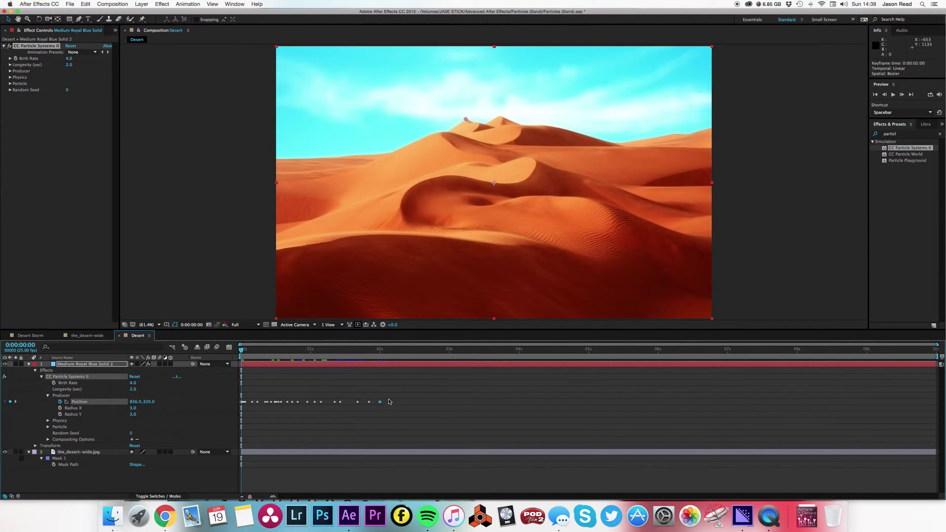
left_click(519, 351)
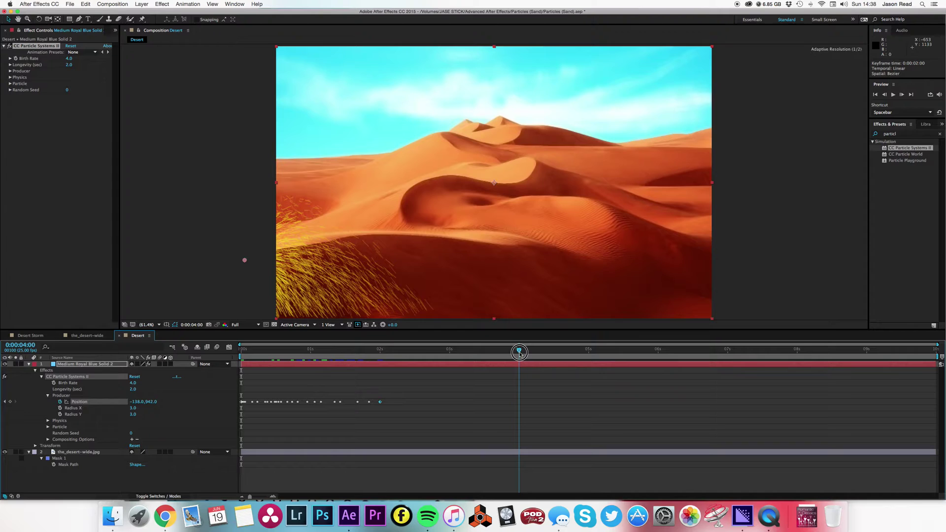
left_click_drag(389, 403, 519, 402)
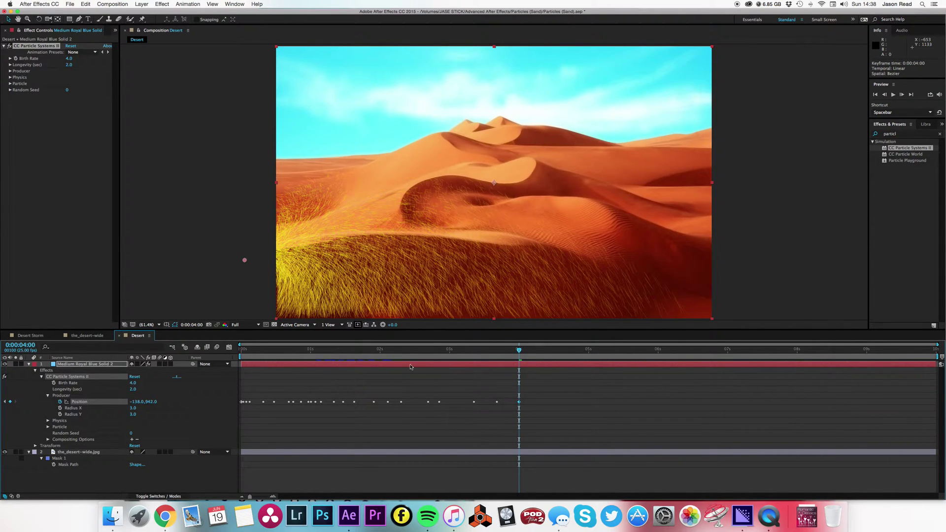
left_click_drag(384, 354, 216, 347)
key("space")
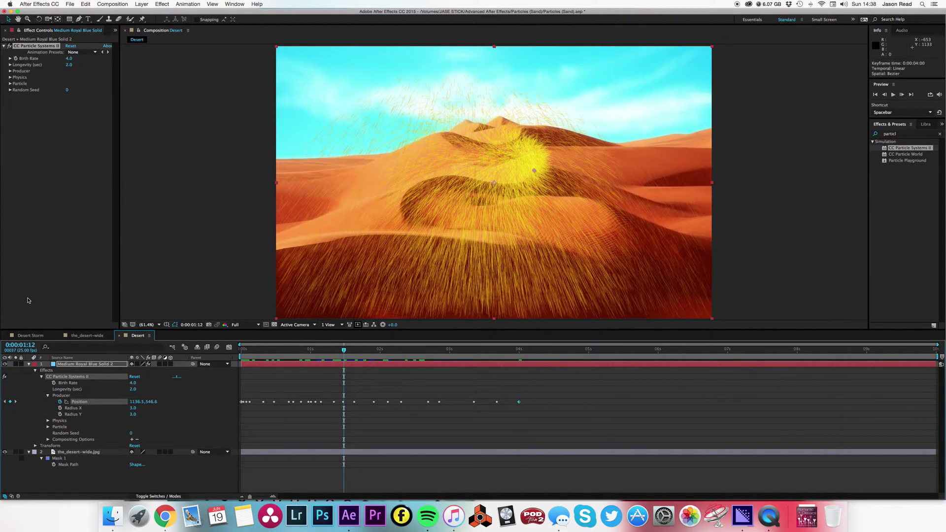
left_click(29, 364)
- Set Particle Type to Faded Sphere, Birth Size to 0 and Death Size to 0.10
left_click(28, 370)
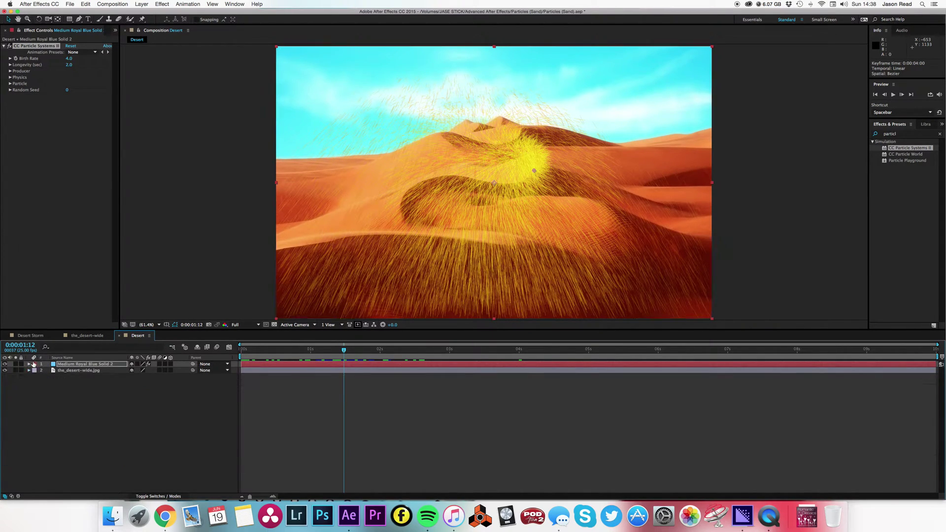
left_click(10, 83)
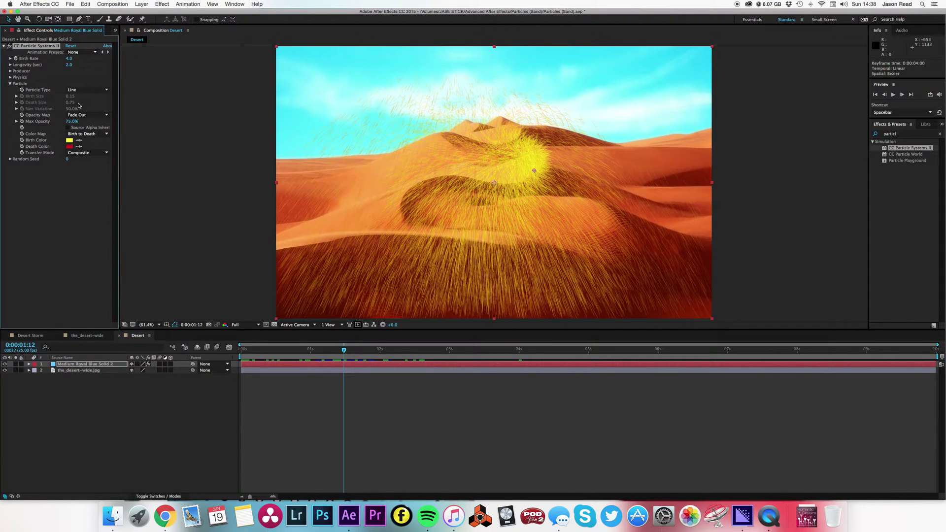
left_click(76, 91)
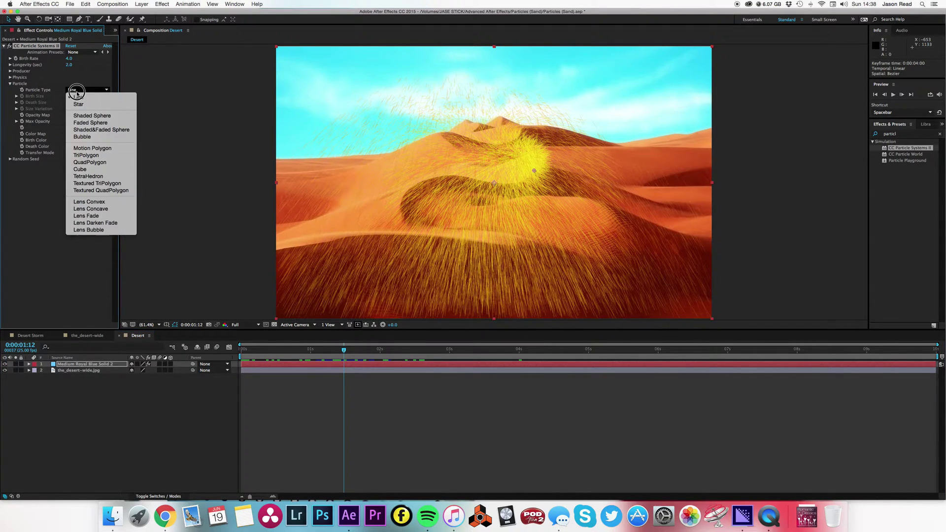
left_click(99, 123)
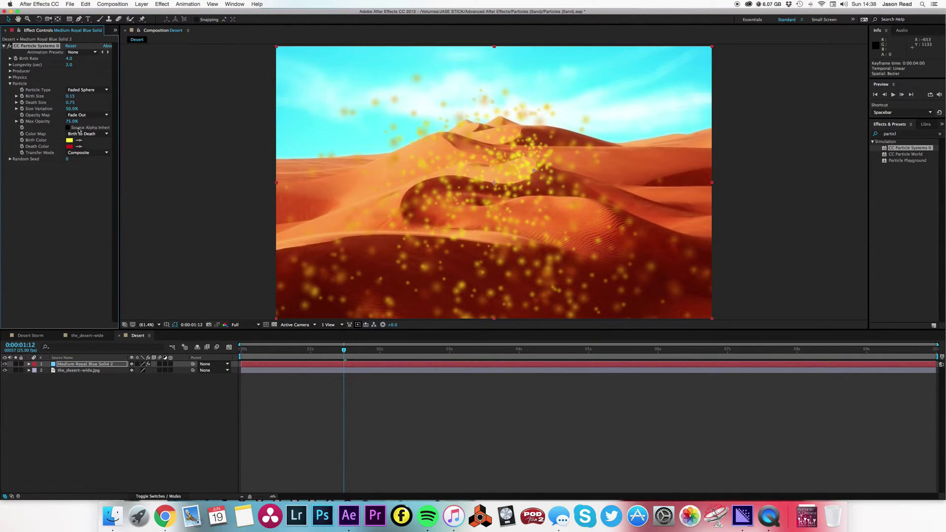
left_click(72, 96)
type("0")
left_click(74, 102)
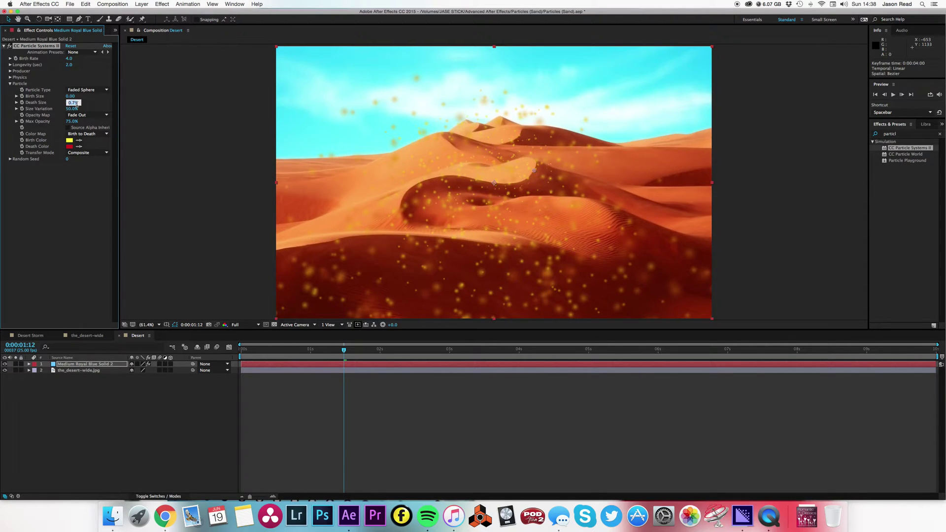
type(".1")
key("Return")
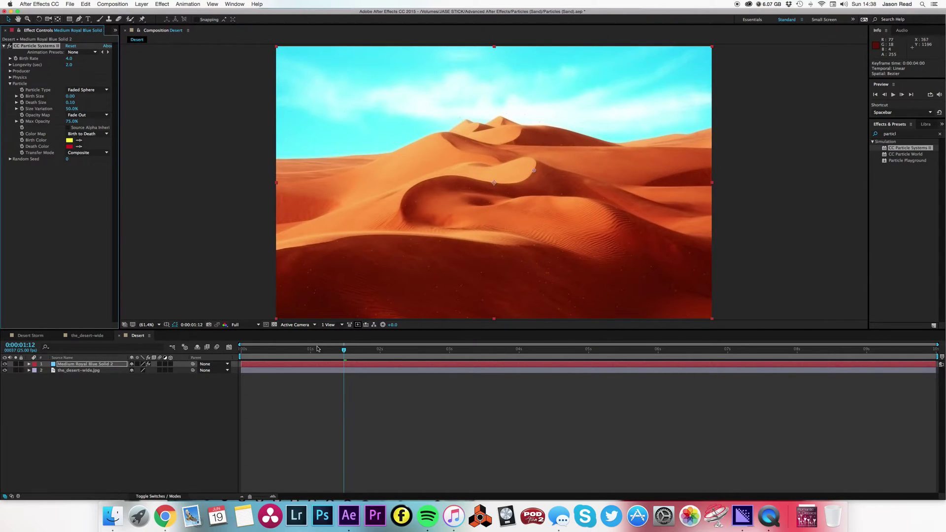
left_click_drag(308, 349, 338, 349)
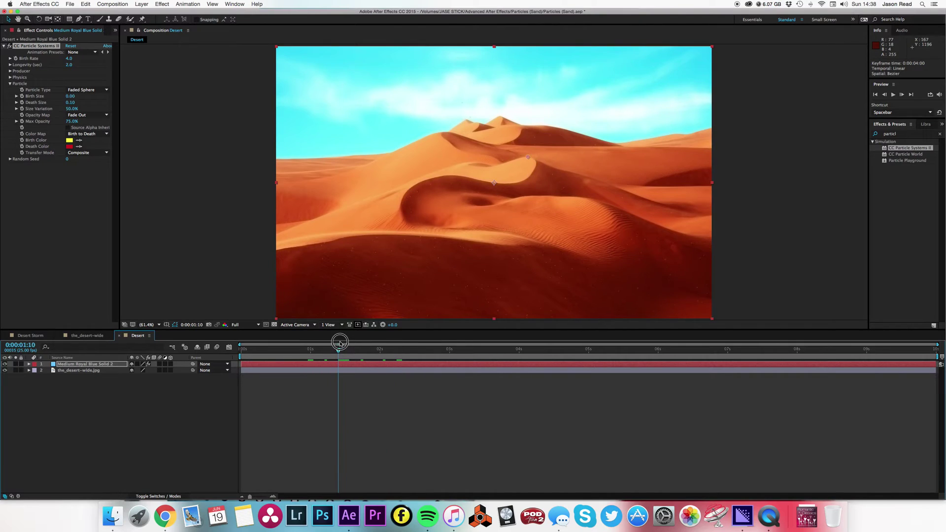
- Set the particle Birth Rate to 1000
left_click(69, 59)
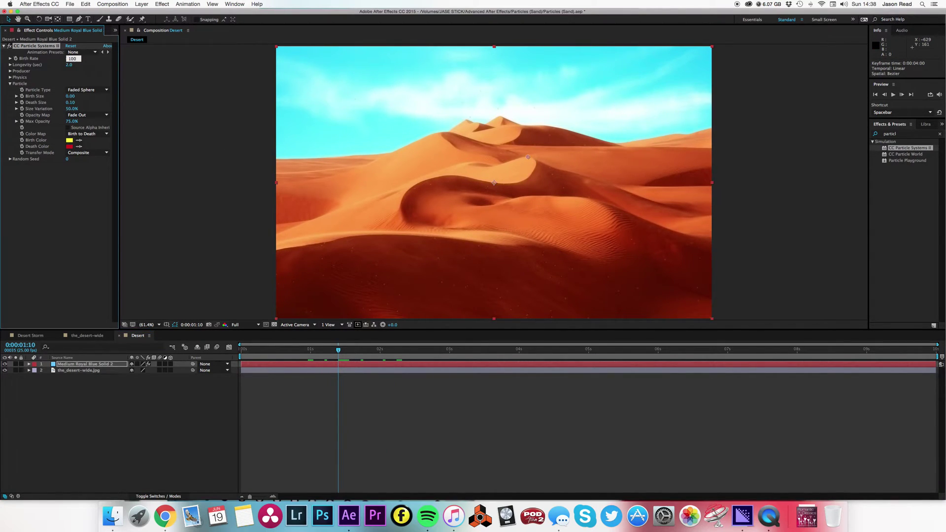
type("1000")
key("Return")
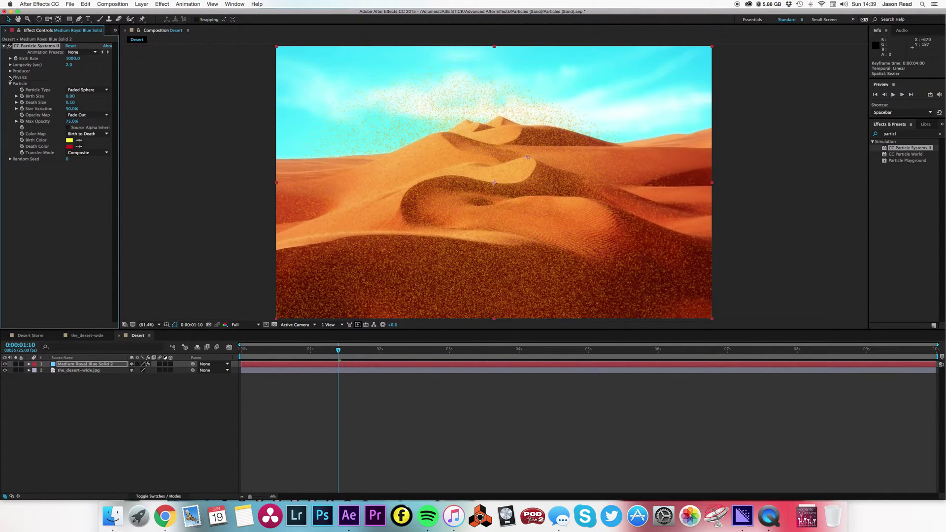
- At frame 0, sample dune oranges for Birth and Death Color, lightening Death Color to FBC388
left_click(220, 338)
key("Home")
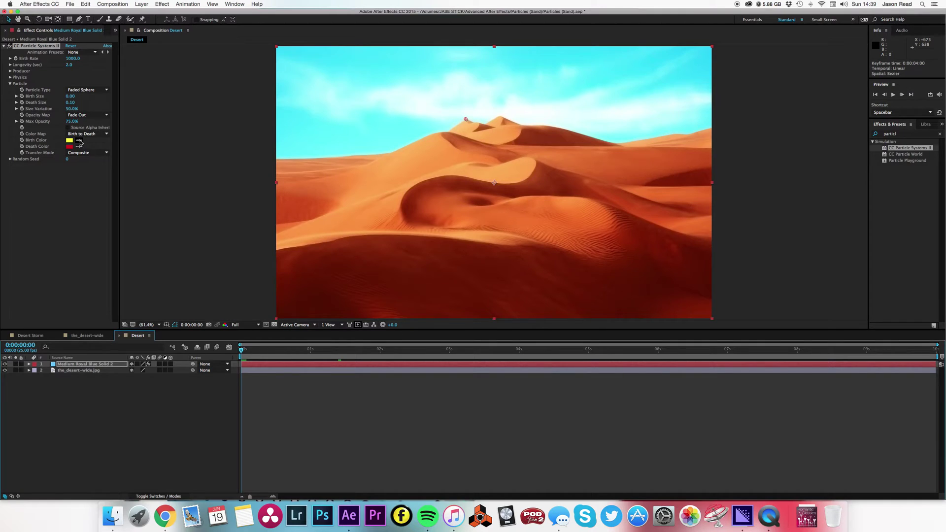
left_click(78, 140)
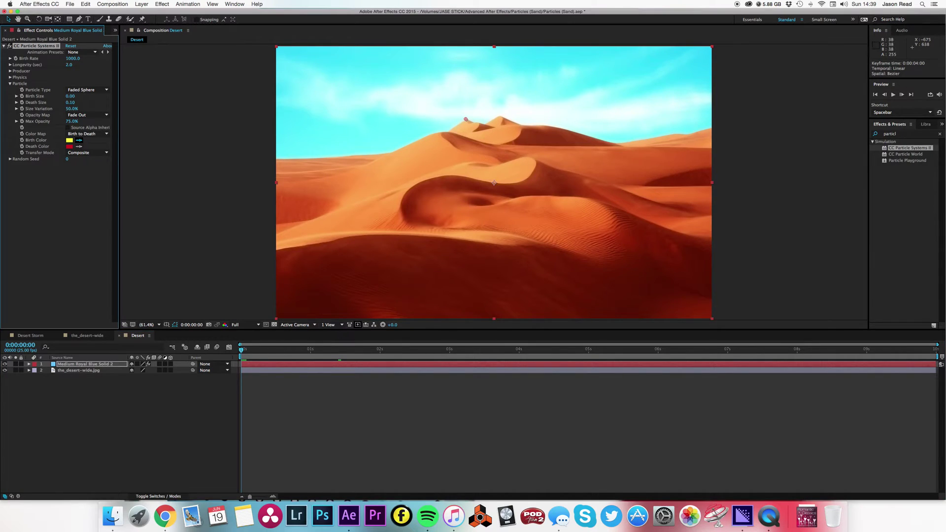
left_click(441, 136)
left_click(79, 147)
left_click(372, 200)
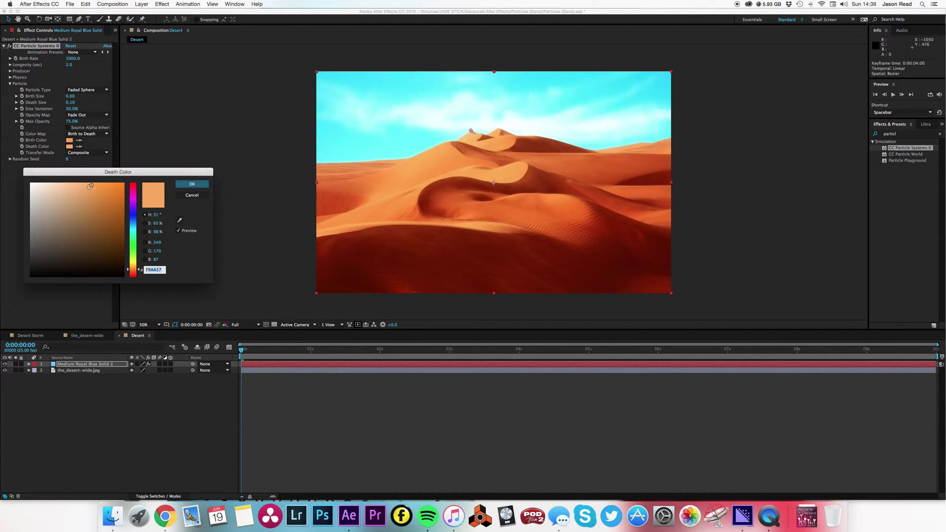
left_click_drag(90, 186, 74, 184)
left_click(193, 186)
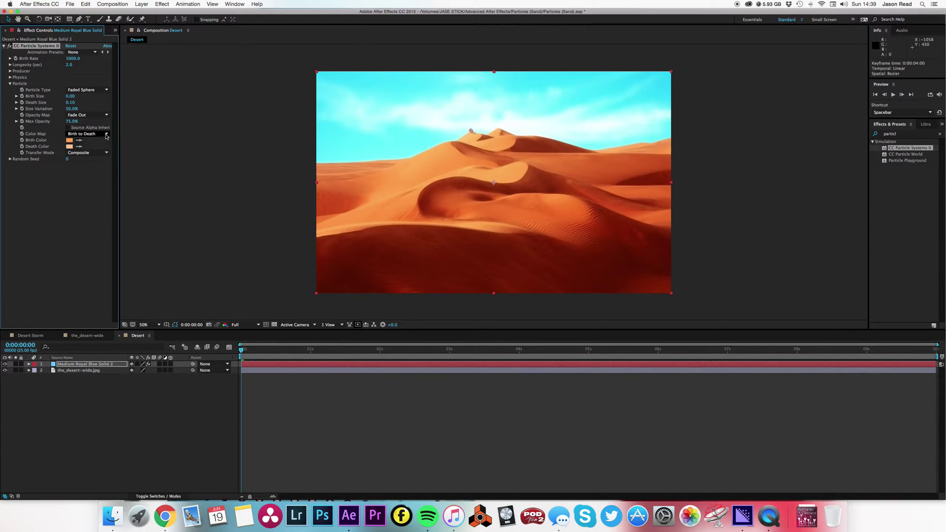
left_click(87, 134)
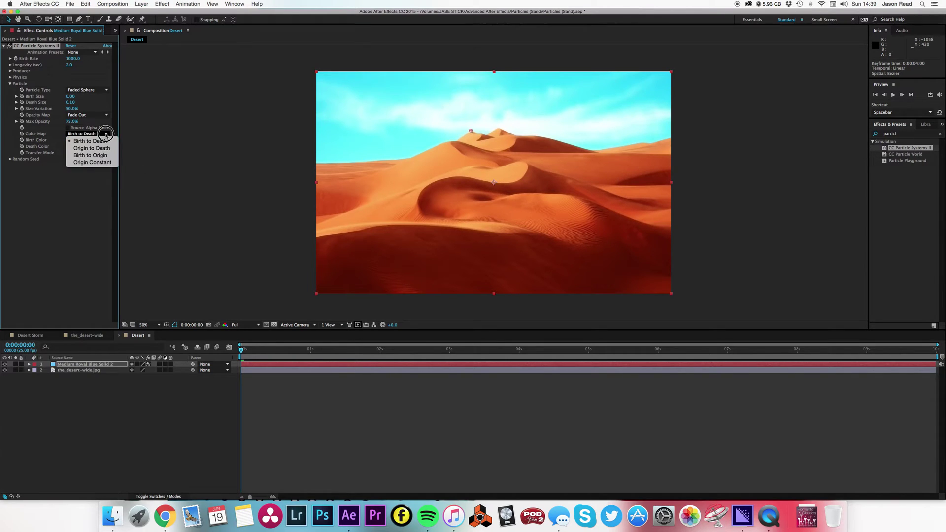
left_click(154, 150)
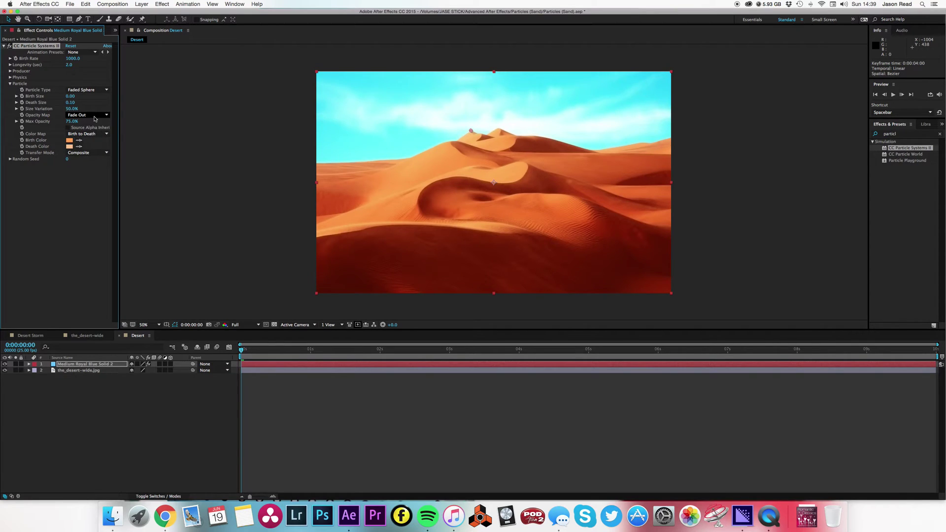
left_click_drag(254, 352, 283, 354)
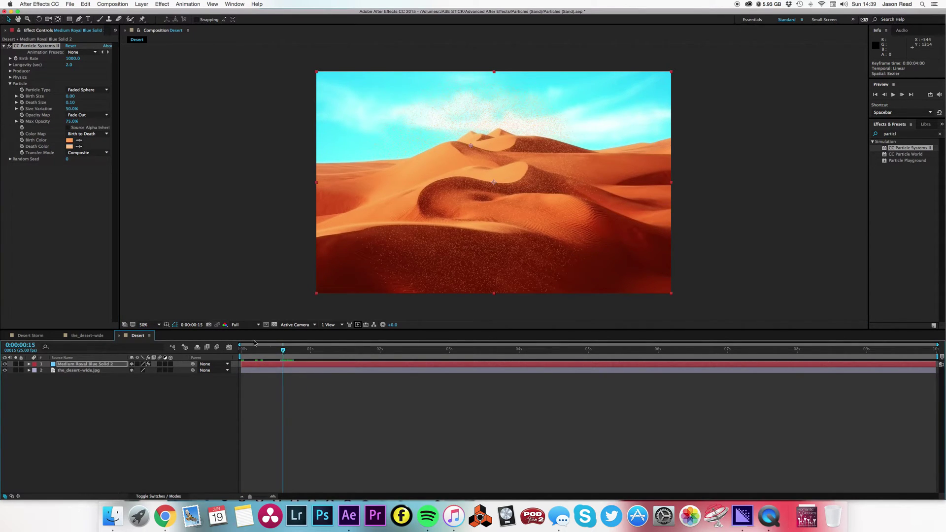
left_click(145, 324)
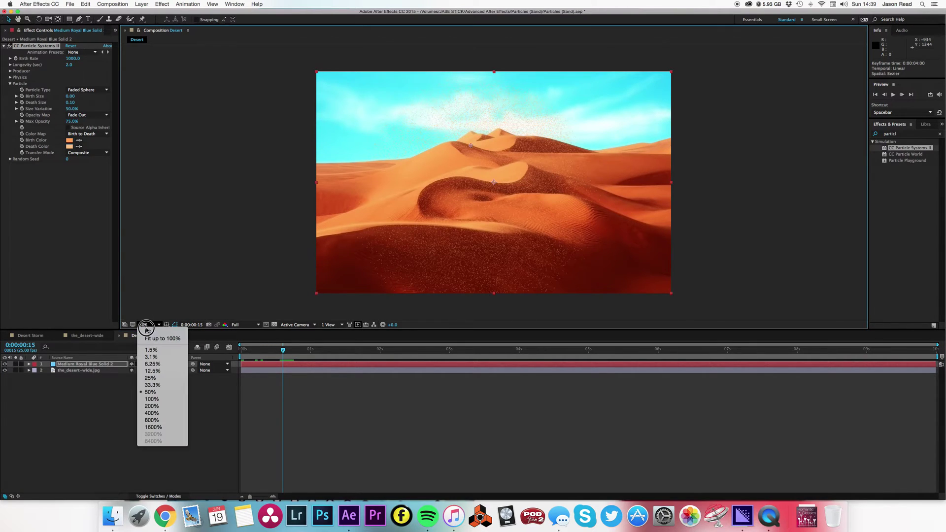
left_click(150, 338)
left_click(275, 348)
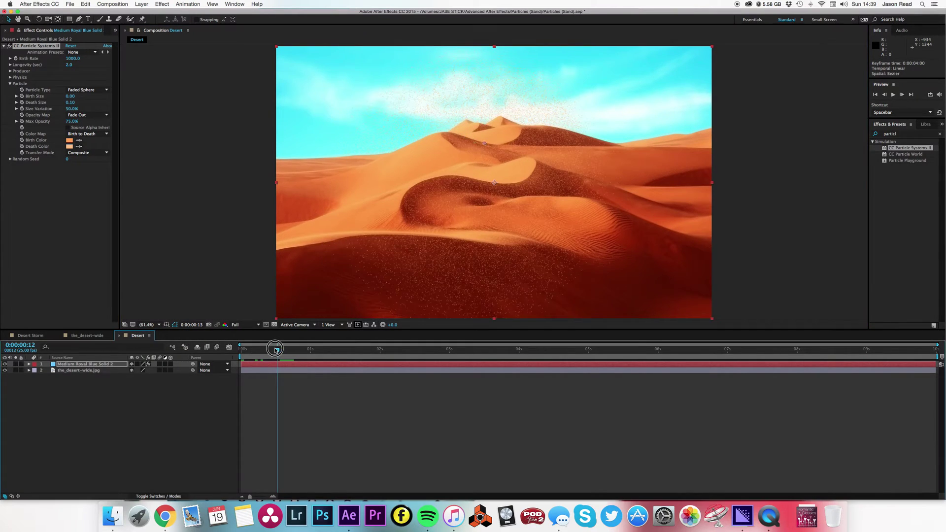
key("space")
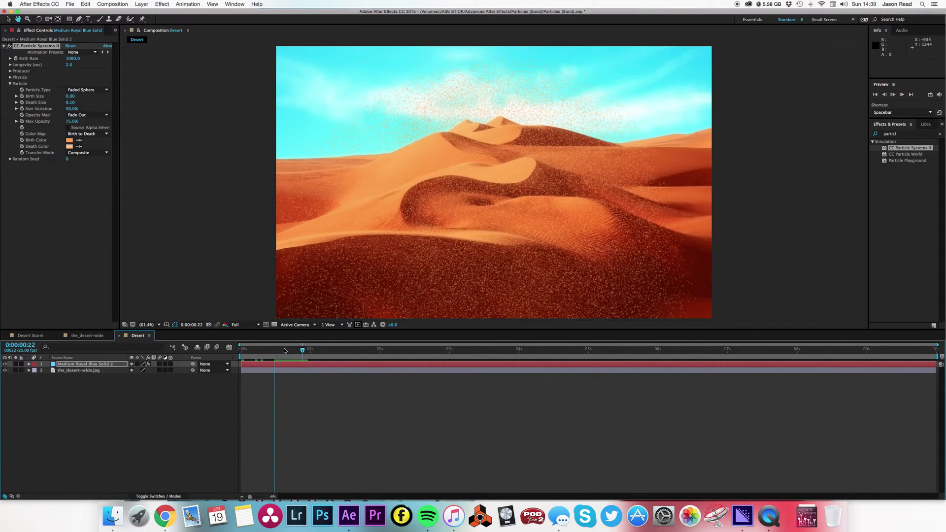
left_click(249, 349)
key("space")
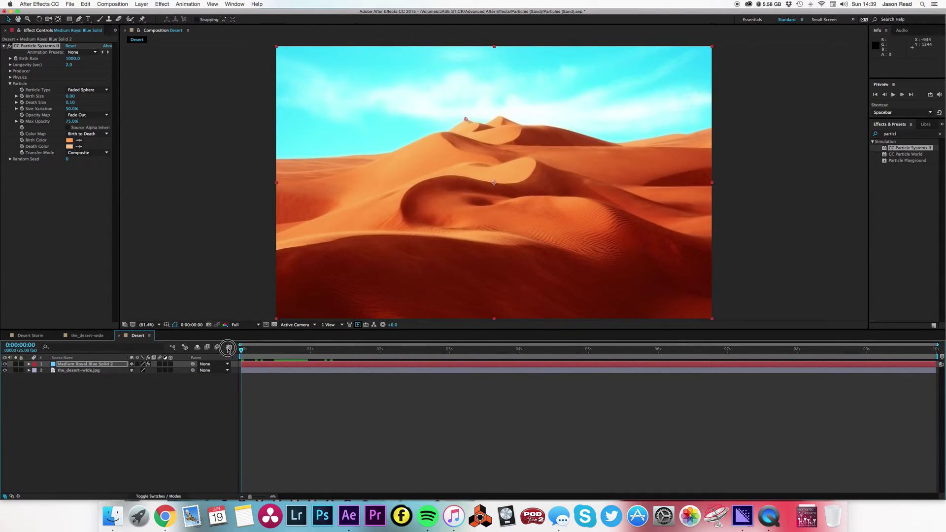
left_click_drag(241, 349, 330, 350)
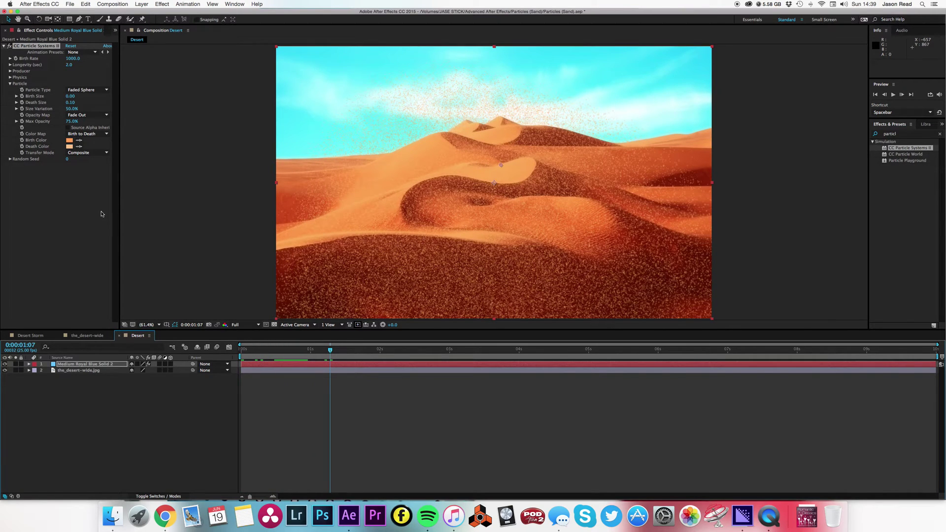
left_click(9, 84)
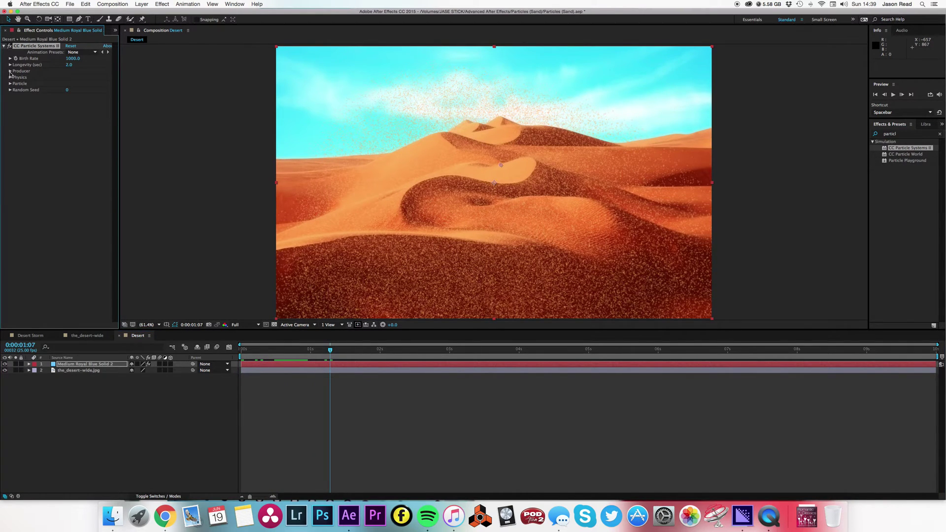
- Set the Physics Animation to Vortex
left_click(9, 78)
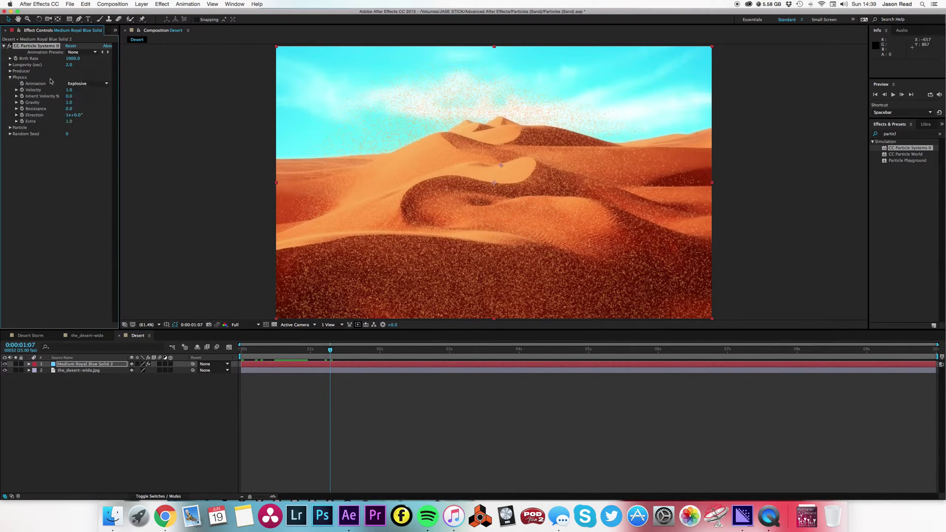
left_click(86, 84)
left_click(81, 119)
- Preview the vortex swirl from 0:00:02:07, then again from the start
key("space")
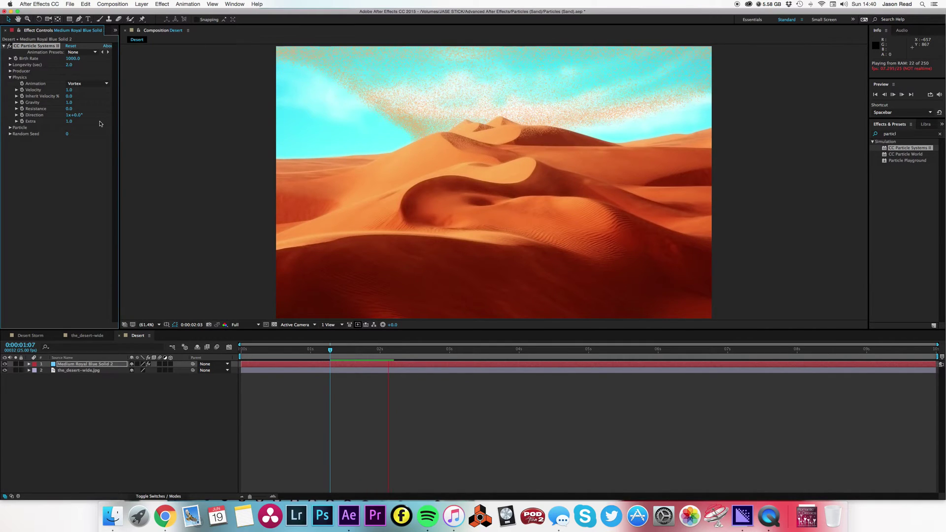
key("space")
key("space")
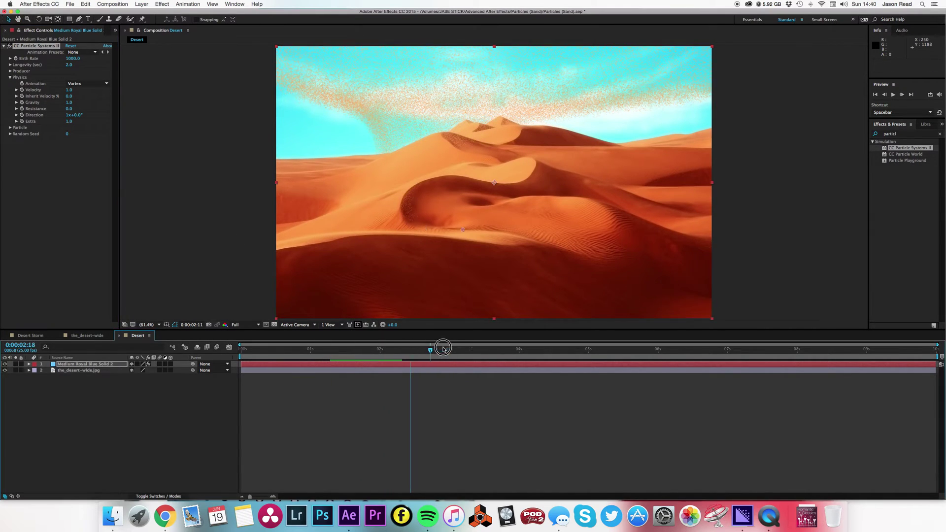
left_click(588, 365)
key("space")
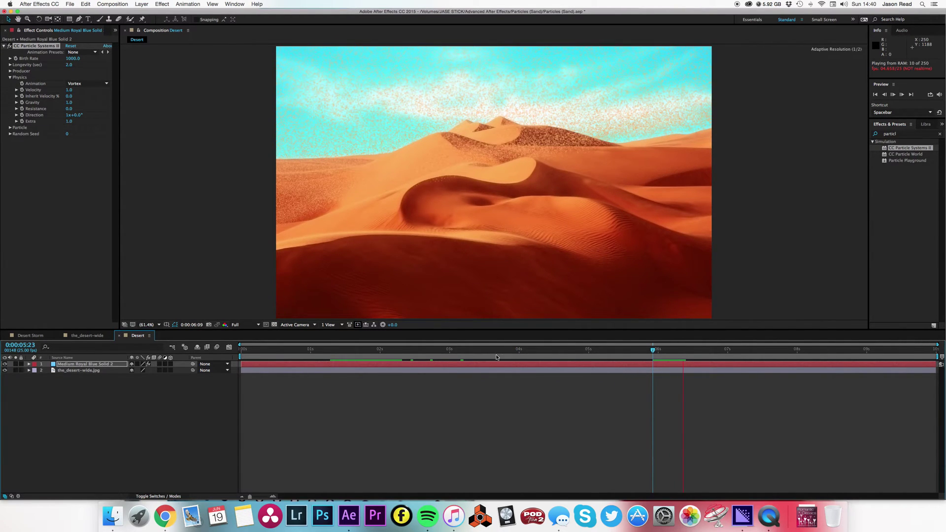
left_click_drag(531, 354, 153, 306)
key("space")
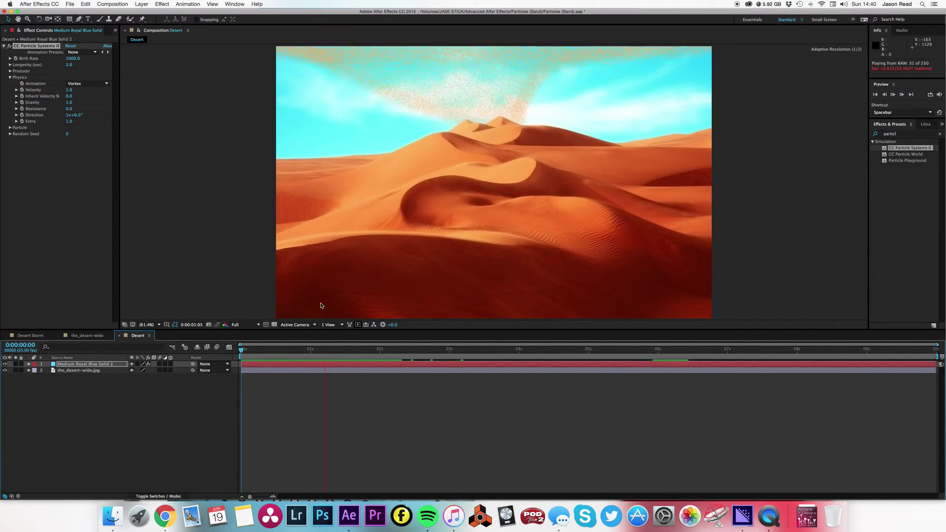
key("space")
- Set Physics Resistance to 2.0 and preview the swirl from the start and from 0:00:01:18
left_click(71, 109)
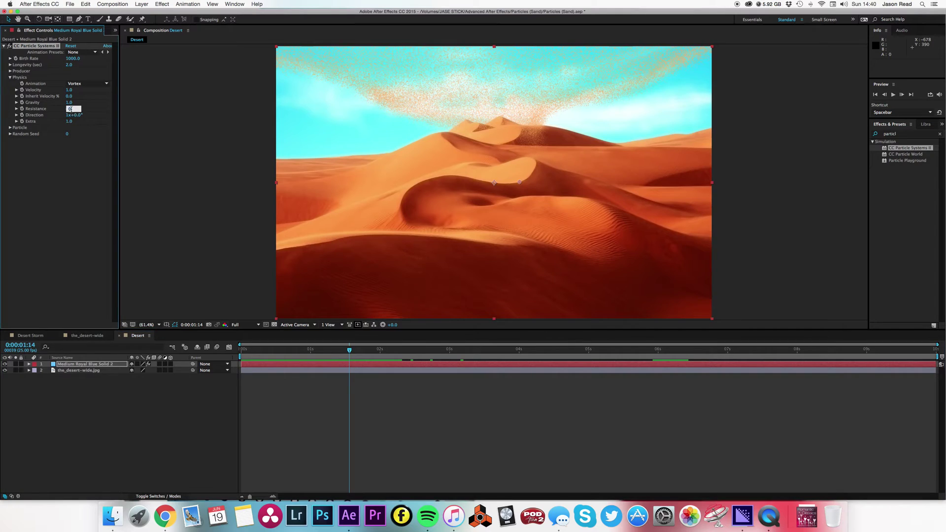
left_click(387, 445)
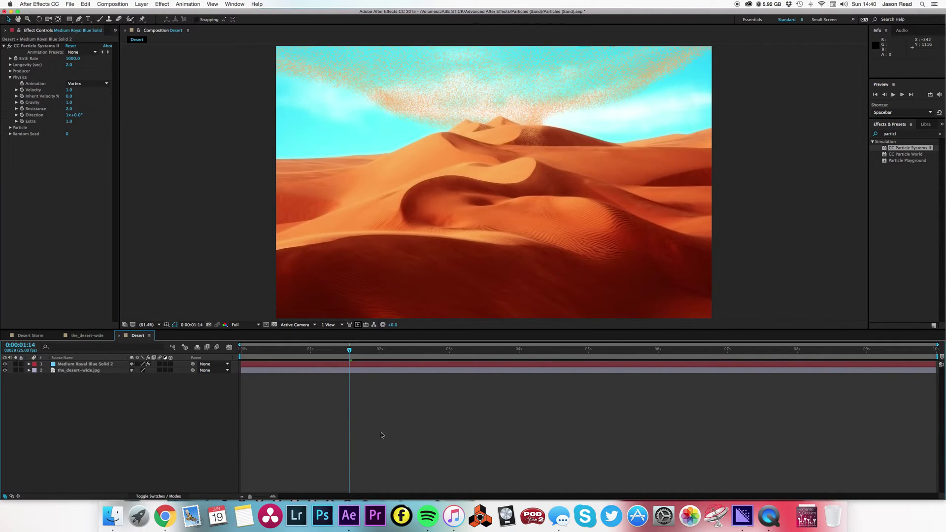
left_click(246, 350)
key("space")
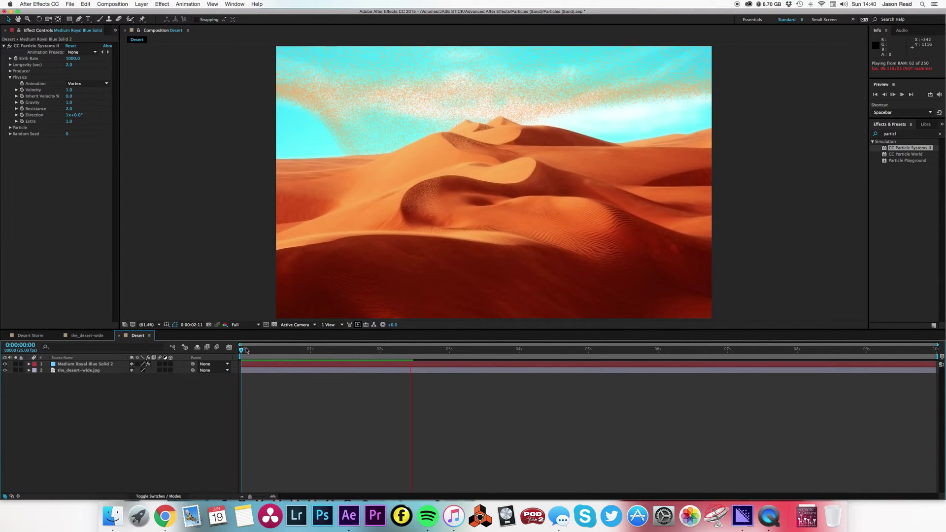
key("space")
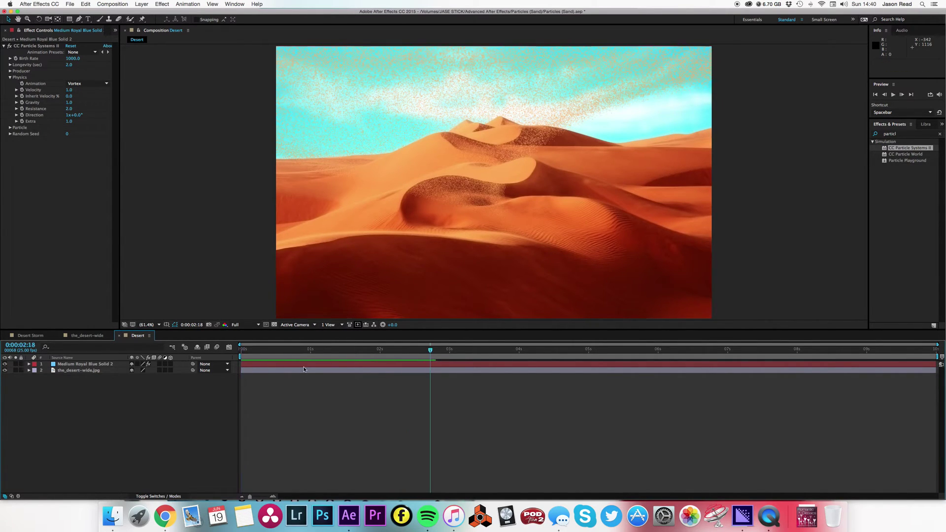
left_click(304, 354)
key("space")
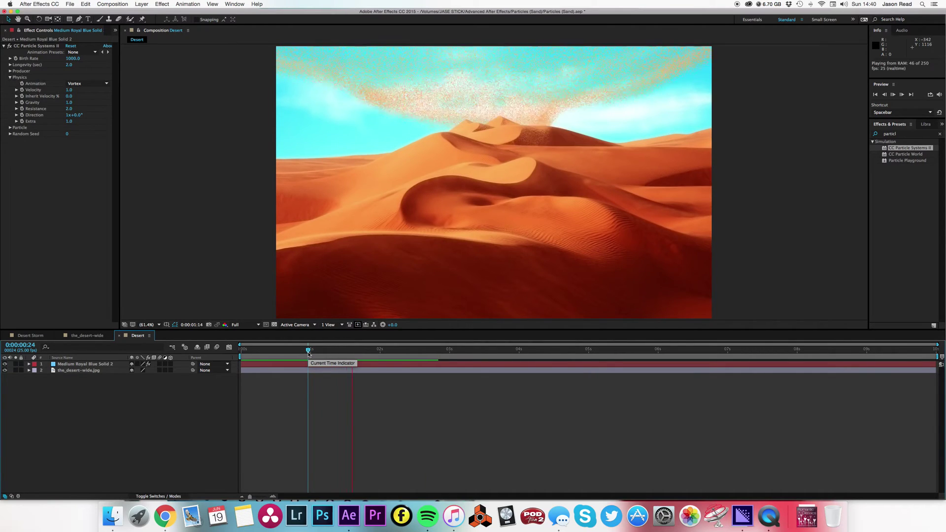
key("space")
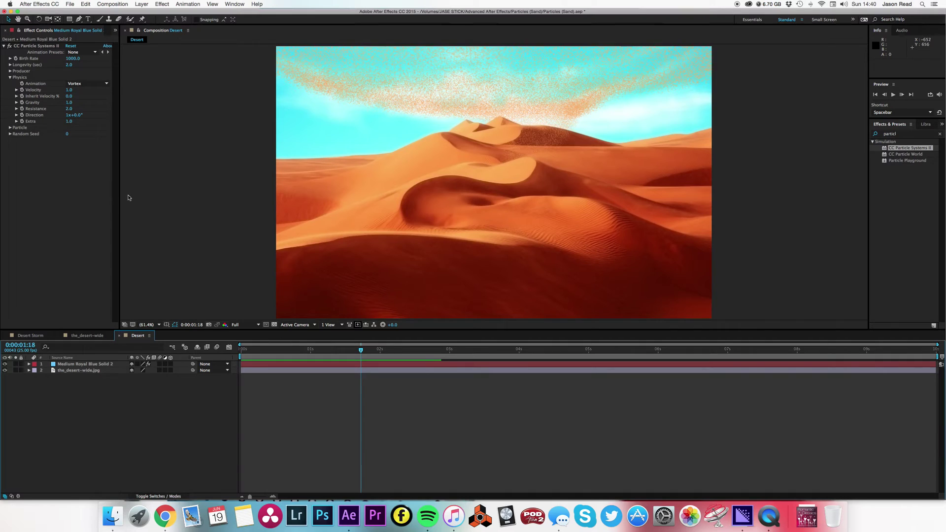
- Preview the particles and scrub to about 0:00:03:13 where the swirl should end
left_click(9, 77)
left_click(274, 356)
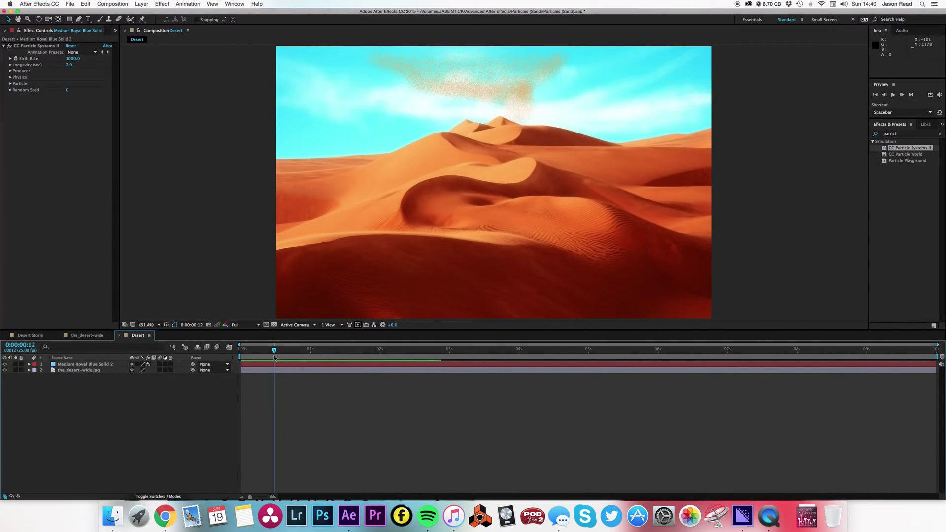
key("space")
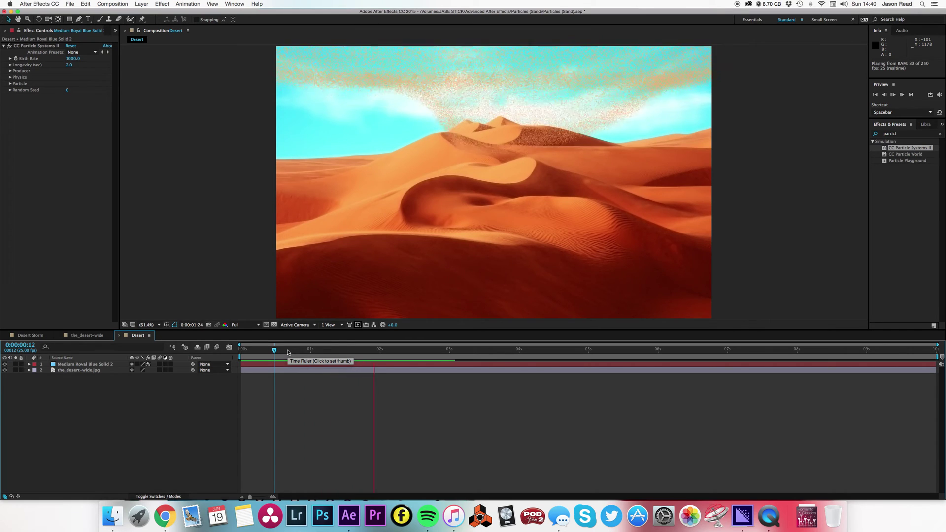
left_click_drag(289, 352, 519, 351)
key("space")
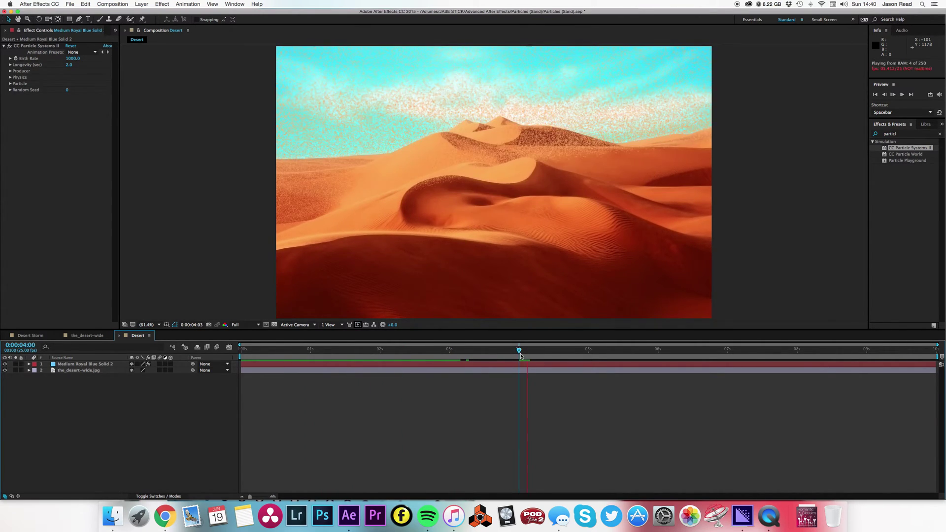
key("space")
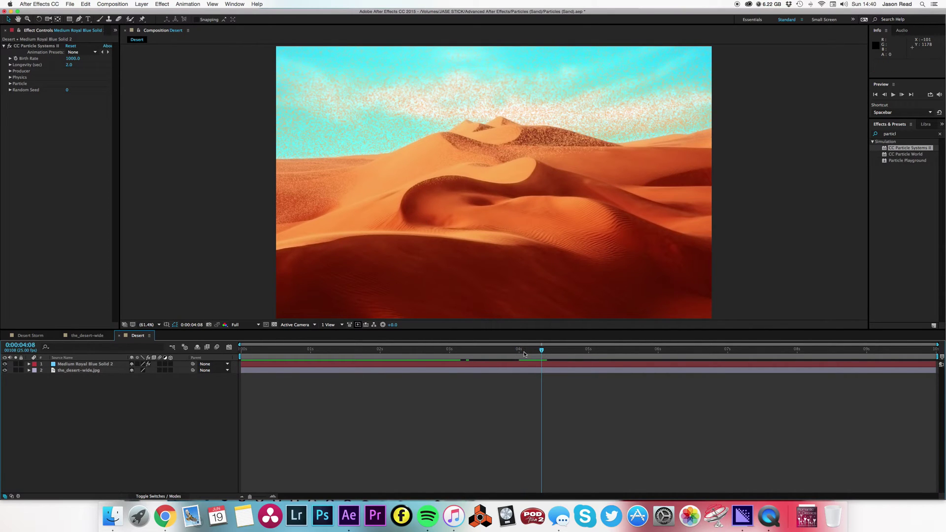
left_click_drag(525, 353, 485, 356)
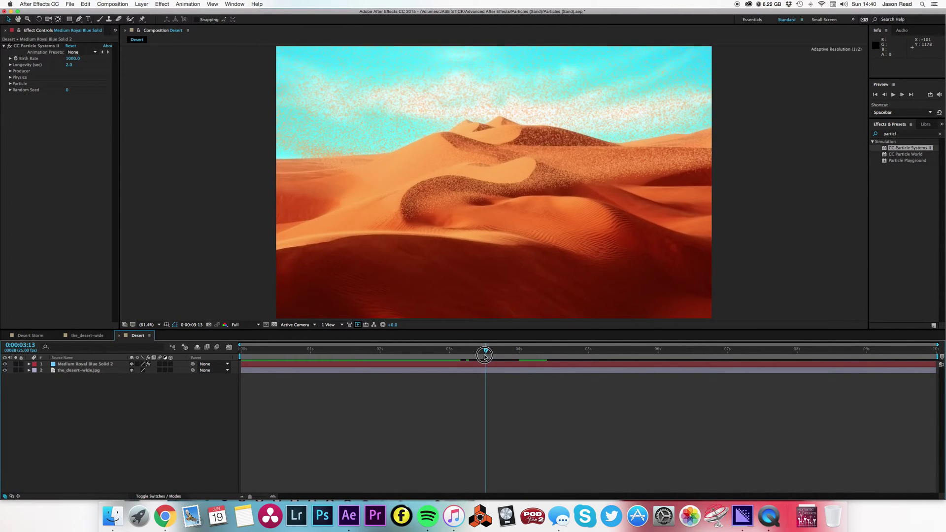
- Keyframe Birth Rate from 1000 down to 0 at four seconds and preview the swirl dying out
left_click(16, 58)
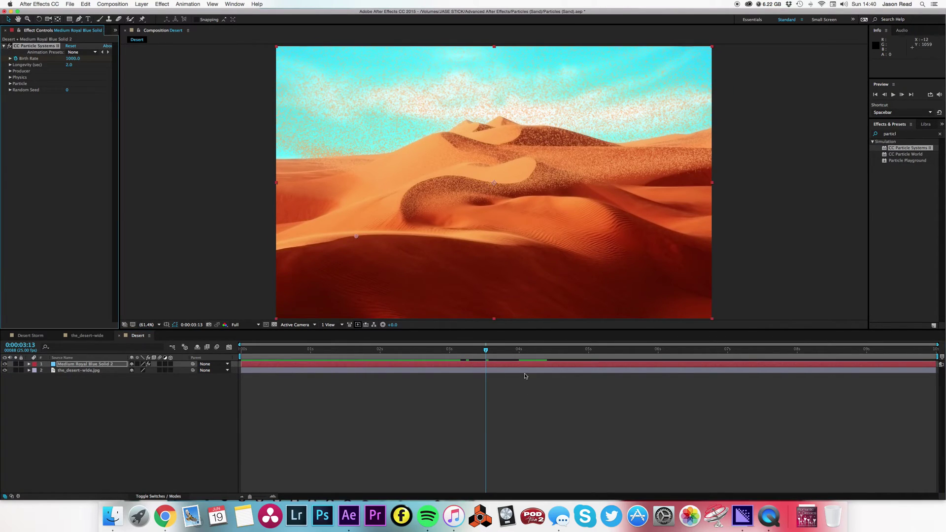
mouse_move(535, 352)
left_mouse_down()
mouse_move(566, 352)
mouse_move(520, 358)
left_mouse_up()
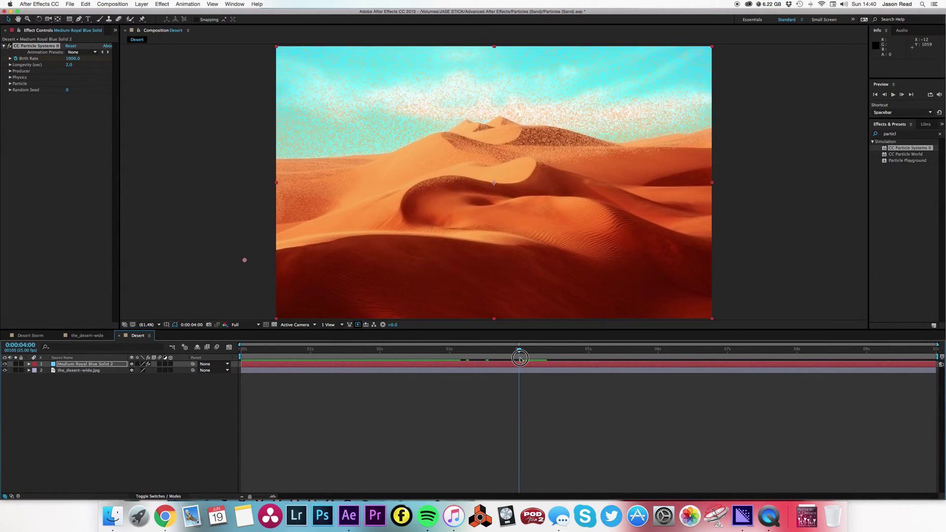
left_click_drag(75, 58, 5, 63)
left_click(76, 59)
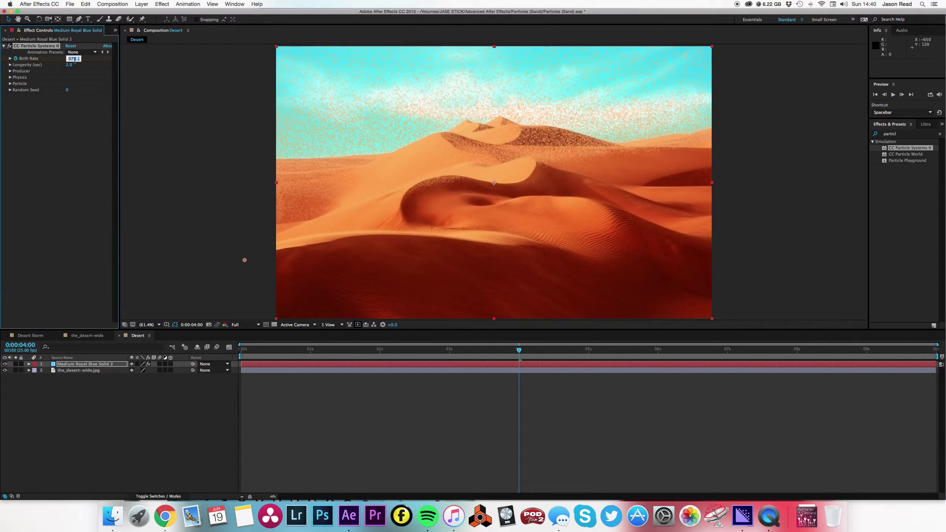
left_click(474, 351)
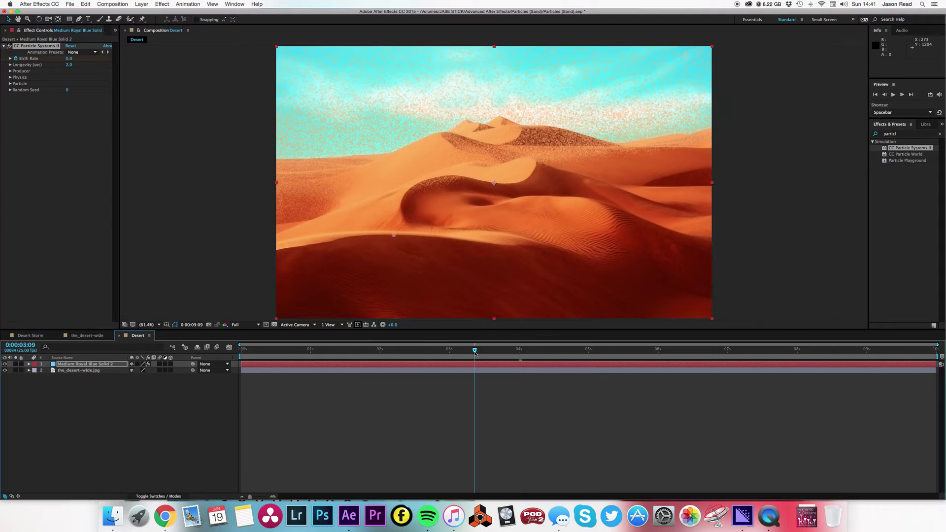
key("space")
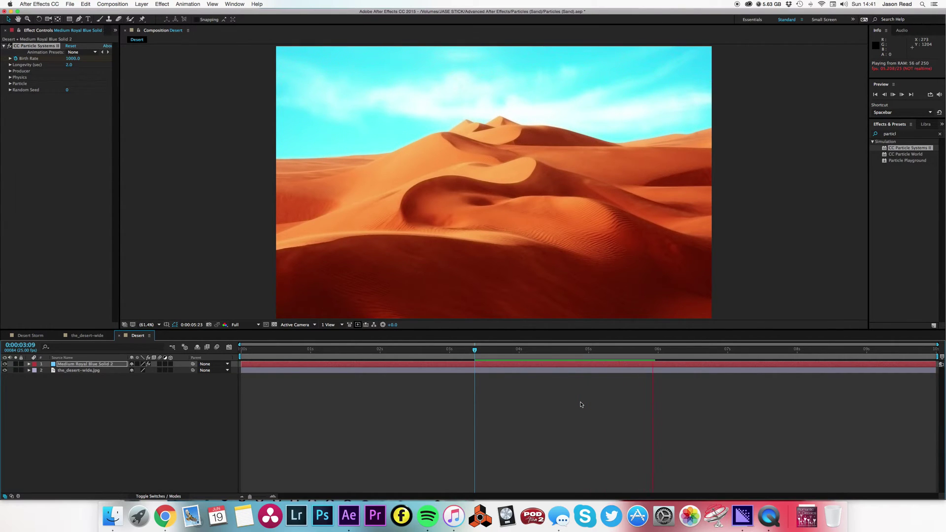
left_click_drag(473, 347, 222, 337)
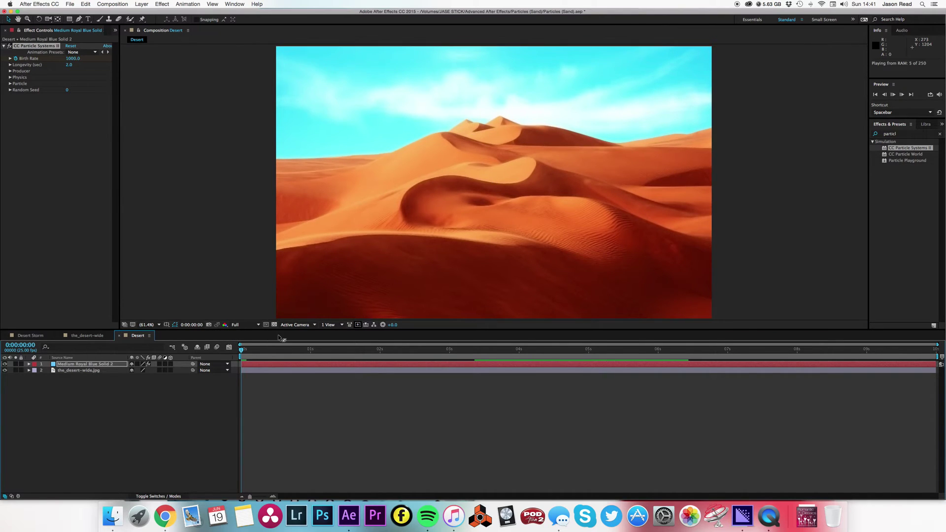
key("space")
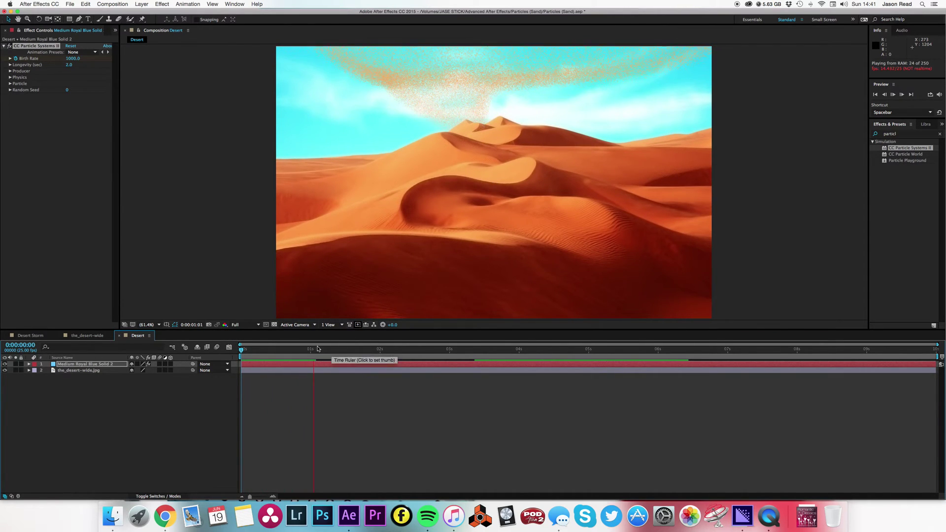
- Add Adjustment Layer 5 and place it below Medium Royal Blue Solid 2, above the desert photo
left_click_drag(254, 348, 228, 348)
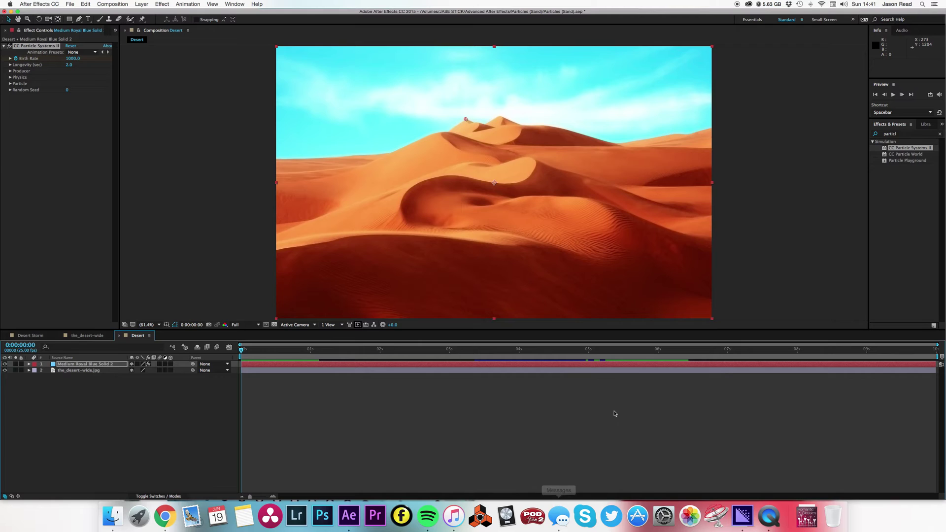
left_click(141, 4)
mouse_move(142, 12)
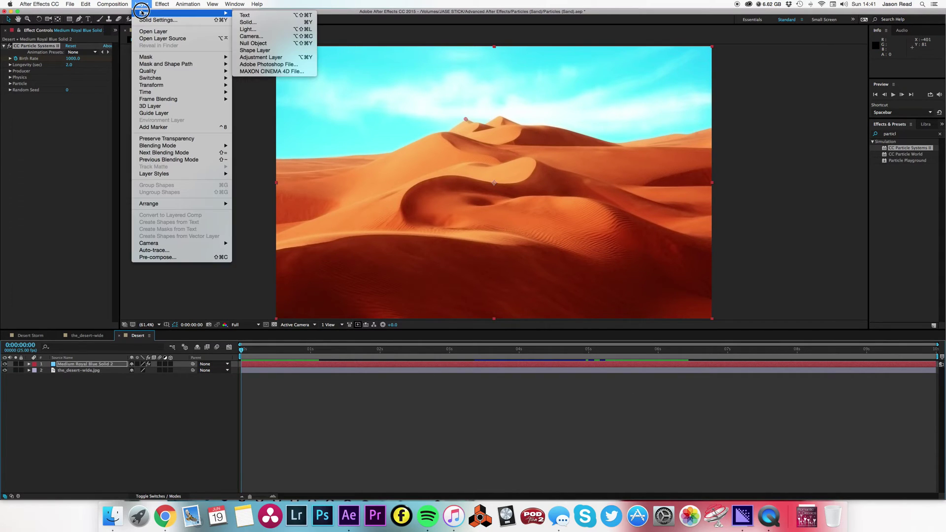
left_click(260, 57)
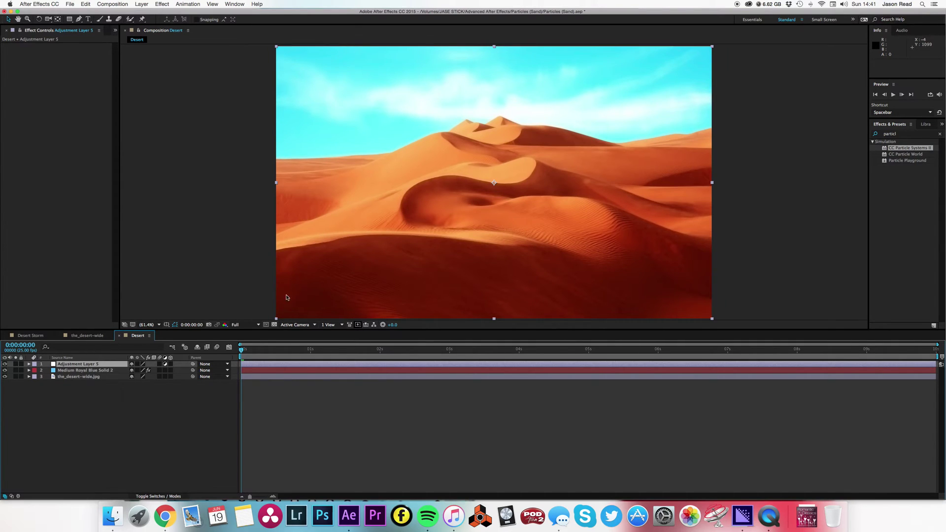
left_click_drag(99, 364, 101, 377)
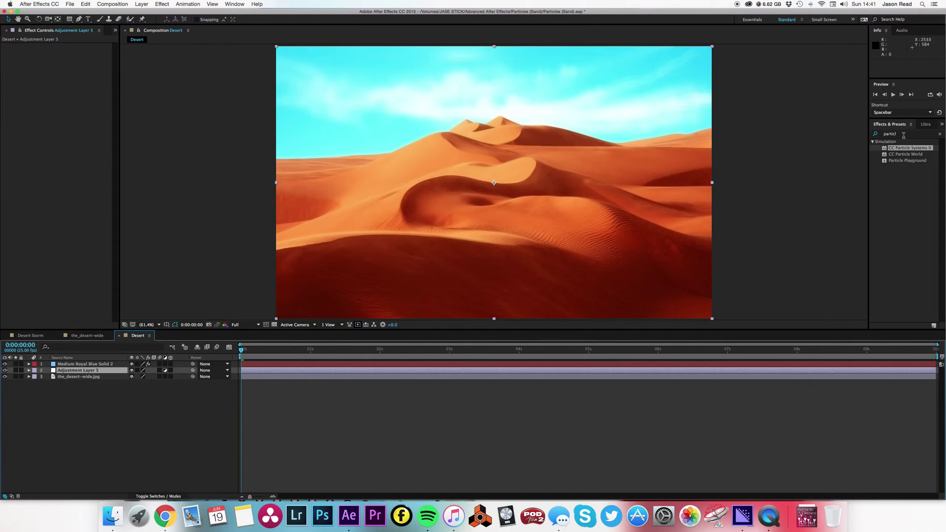
- Apply the Bulge effect to Adjustment Layer 5 and move its centre down-left onto the dune
left_click(877, 134)
type("bulge")
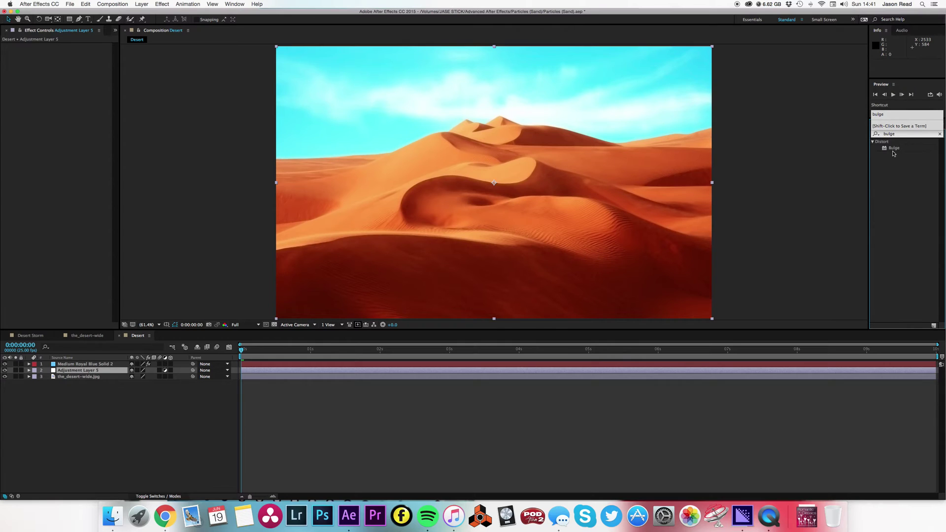
left_click_drag(893, 153, 670, 371)
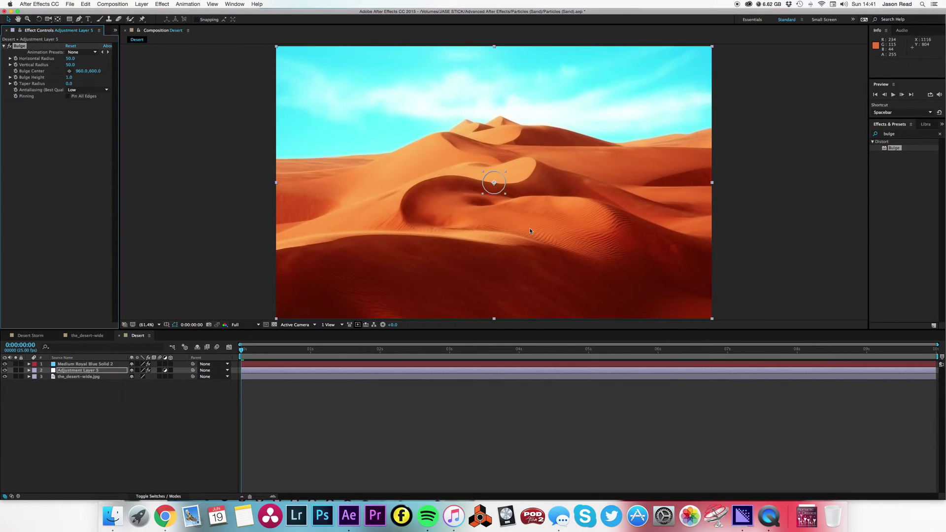
left_click_drag(503, 192, 395, 242)
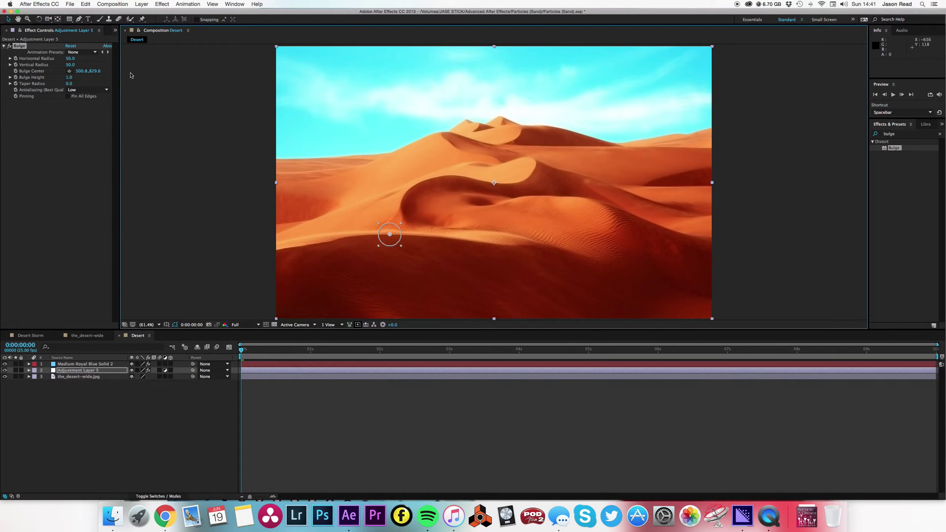
- Set Bulge horizontal radius to 100, Bulge Height to 4 and Taper Radius to 70
left_click(71, 59)
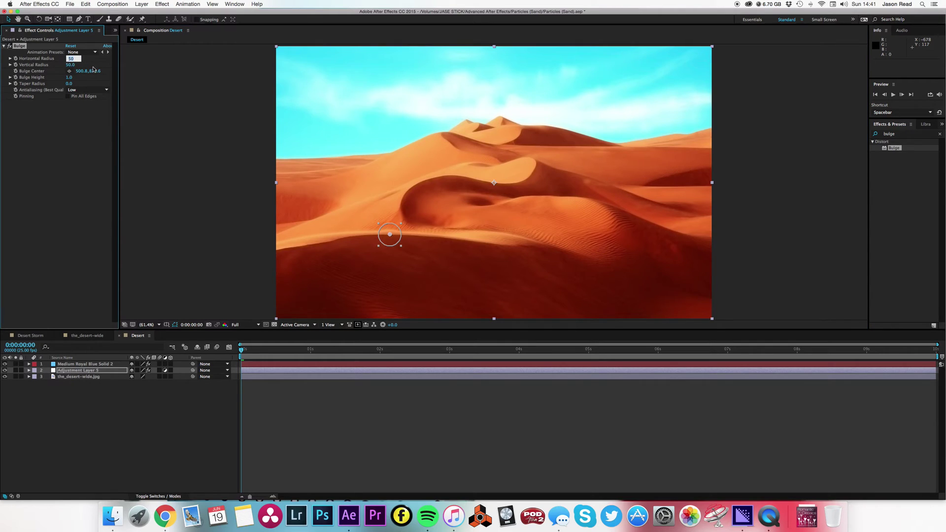
key("Return")
left_click(70, 78)
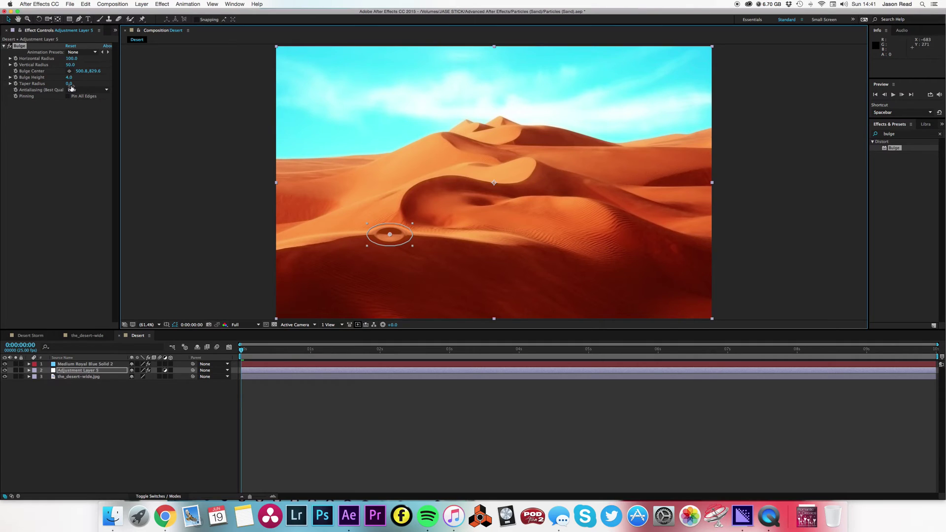
left_click_drag(69, 84, 102, 91)
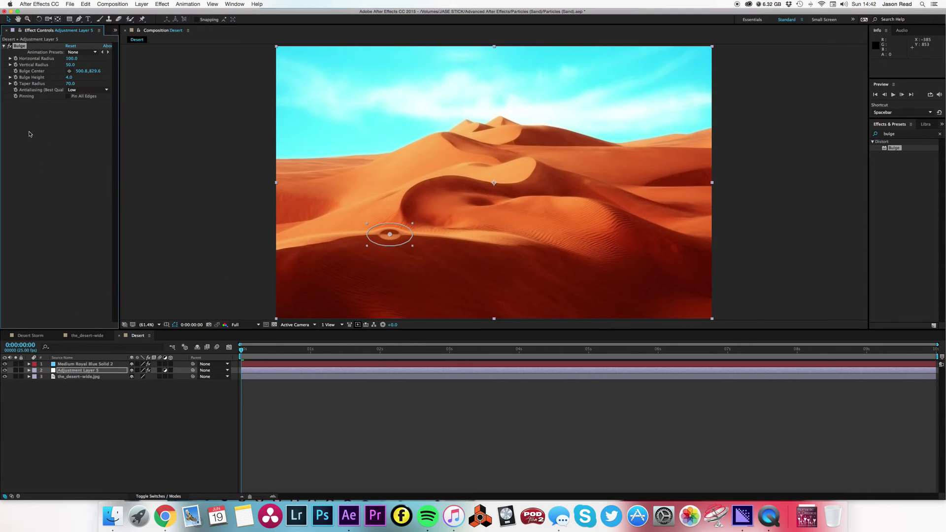
- Paste the particle path's Position keyframes onto the Bulge Center of Adjustment Layer 5
left_click(29, 370)
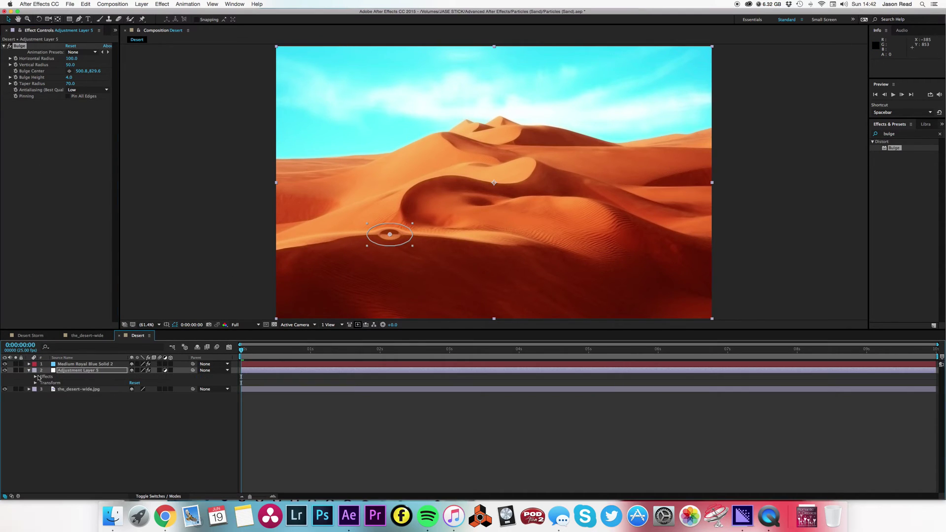
left_click(35, 377)
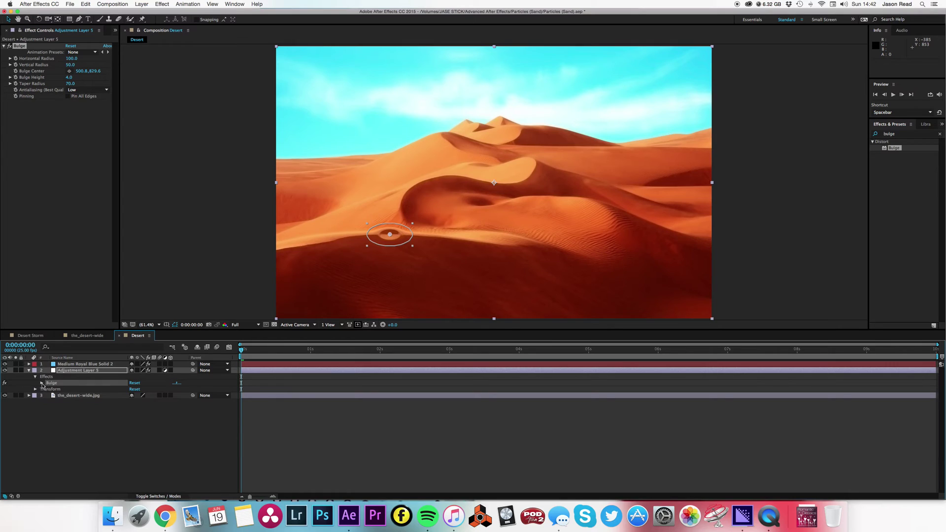
left_click(42, 384)
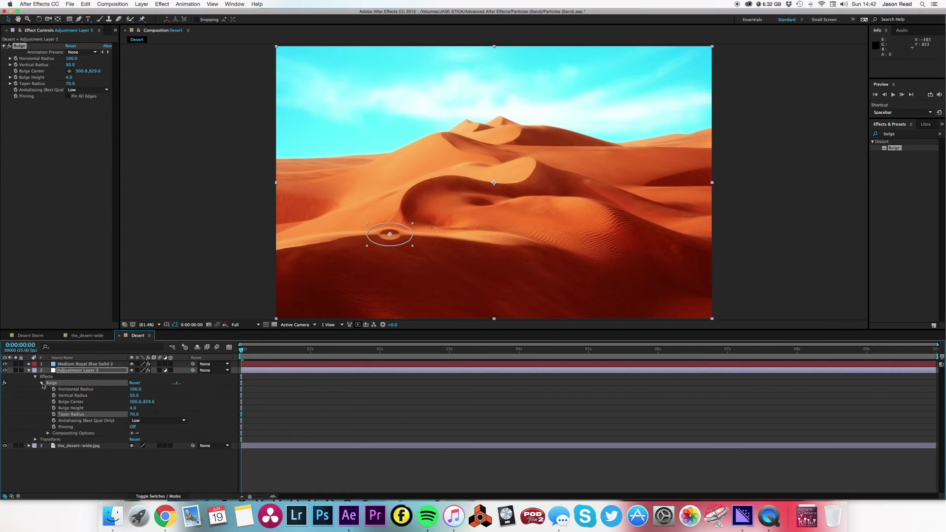
left_click(71, 402)
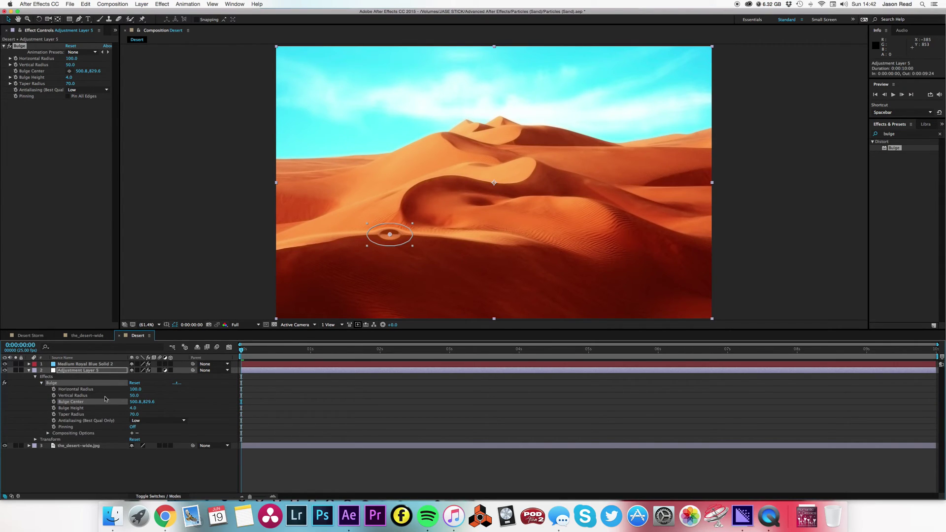
key("super+v")
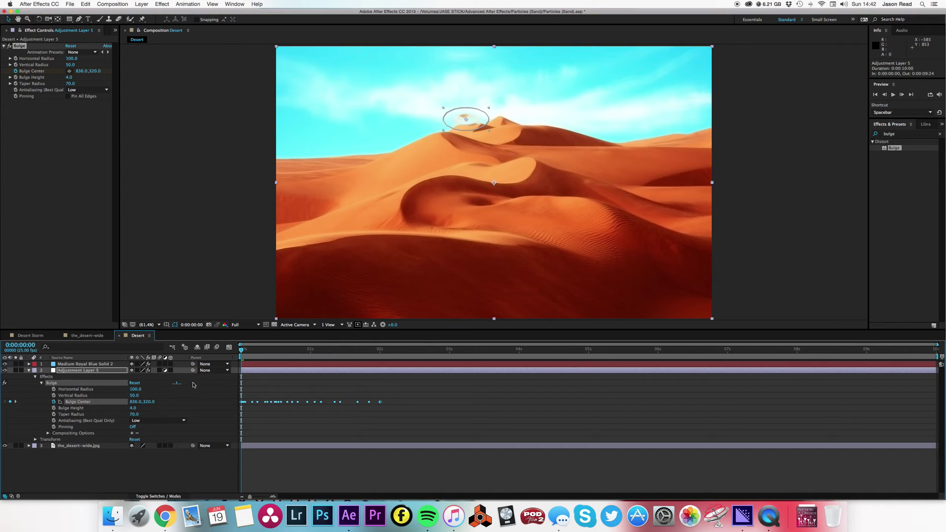
- Stretch the Bulge Center keyframes so the last one lands at 4 seconds
left_click_drag(278, 342, 314, 349)
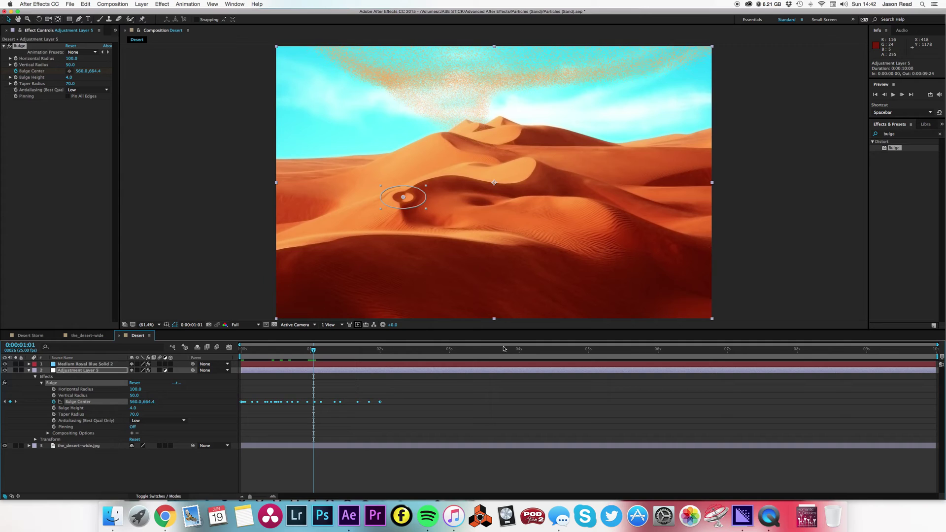
left_click(518, 349)
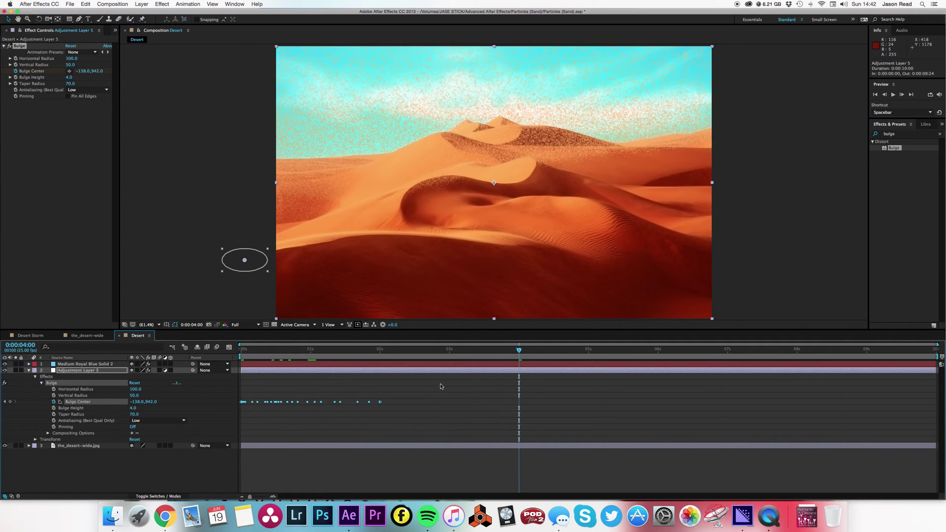
left_click(396, 399)
left_click_drag(370, 402, 519, 402)
left_click(480, 351)
- Preview the animation and compare the bulge with the particle layer's keyframes near 4 seconds
key("space")
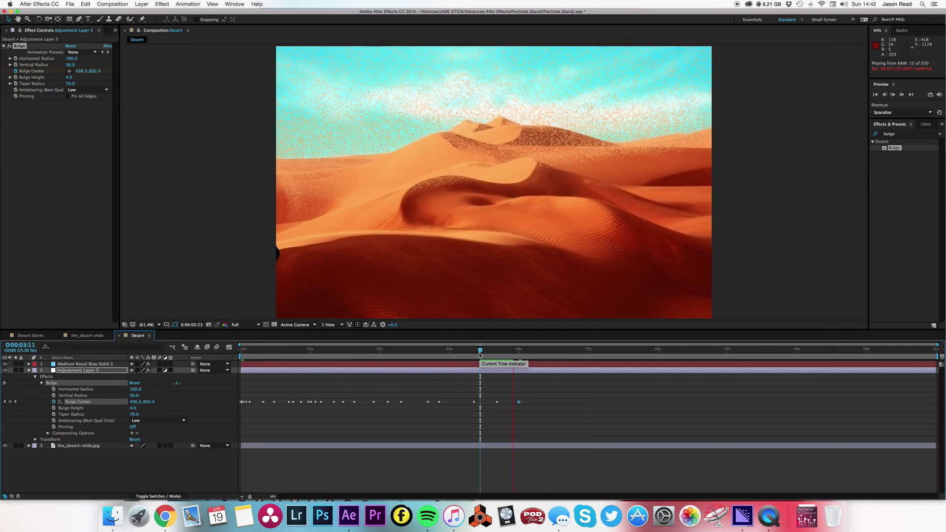
left_click_drag(480, 354, 519, 356)
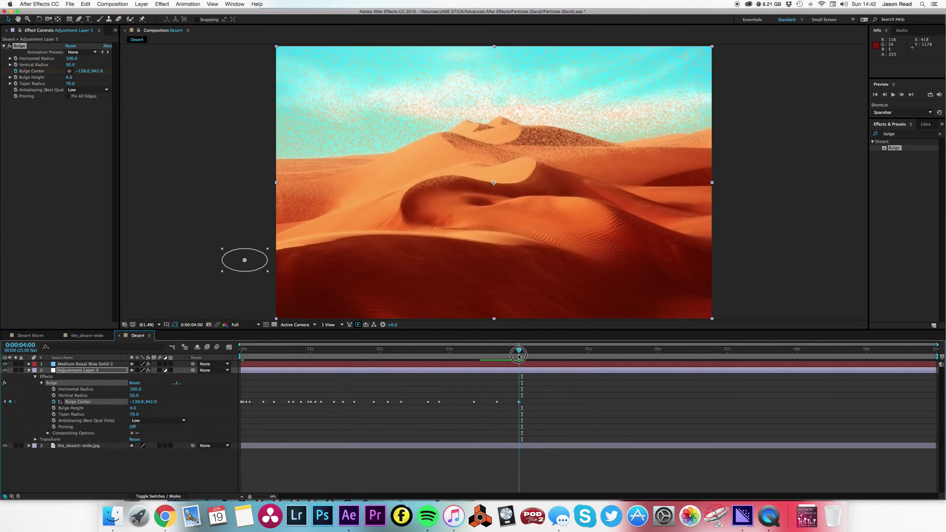
left_click(525, 445)
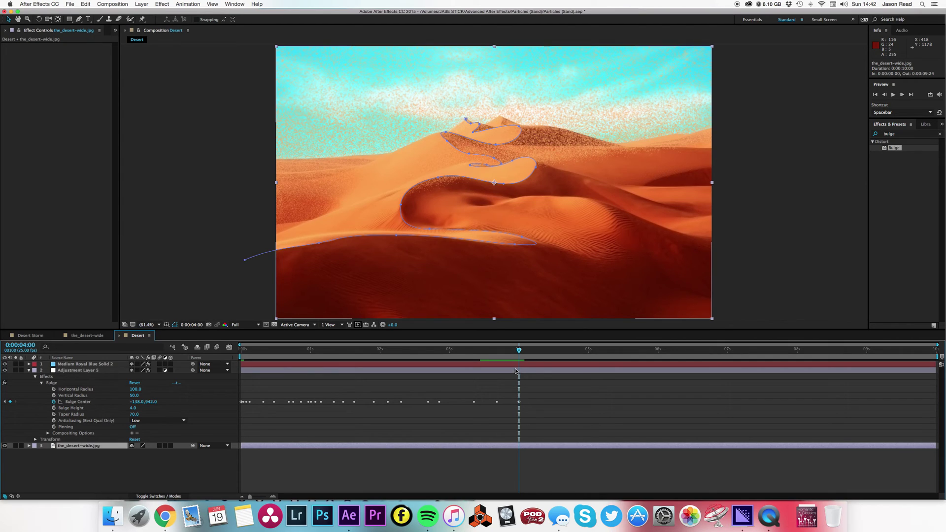
left_click(518, 365)
key("u")
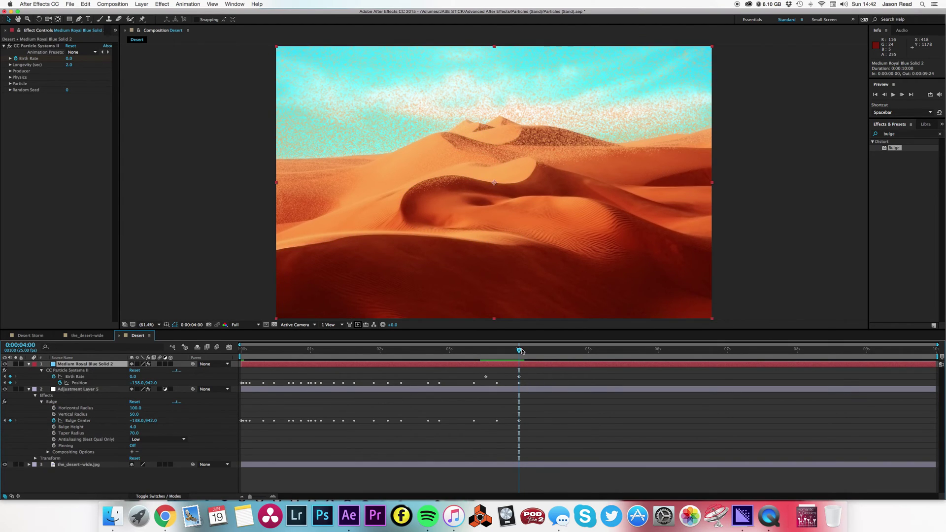
left_click_drag(518, 351, 511, 353)
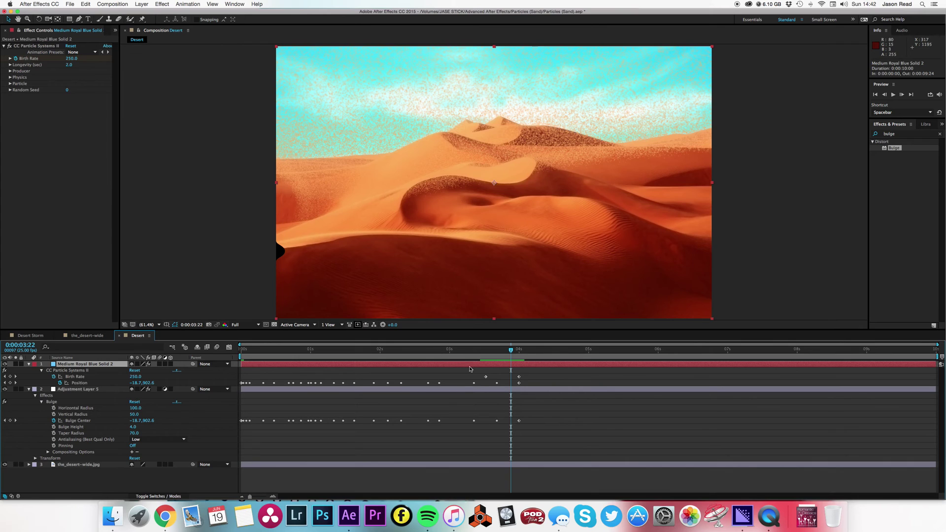
- Turn on Pin All Edges for the Bulge on Adjustment Layer 5 and preview
left_click(476, 386)
left_click(68, 96)
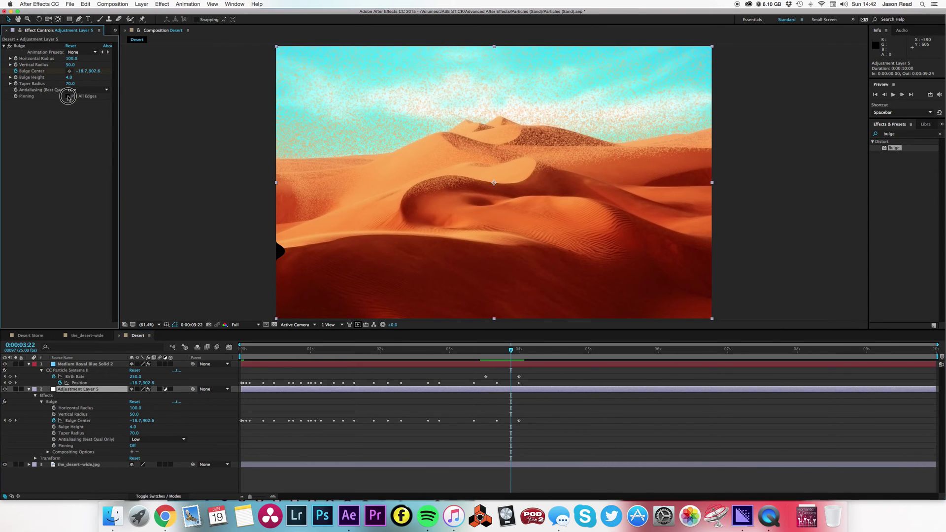
key("space")
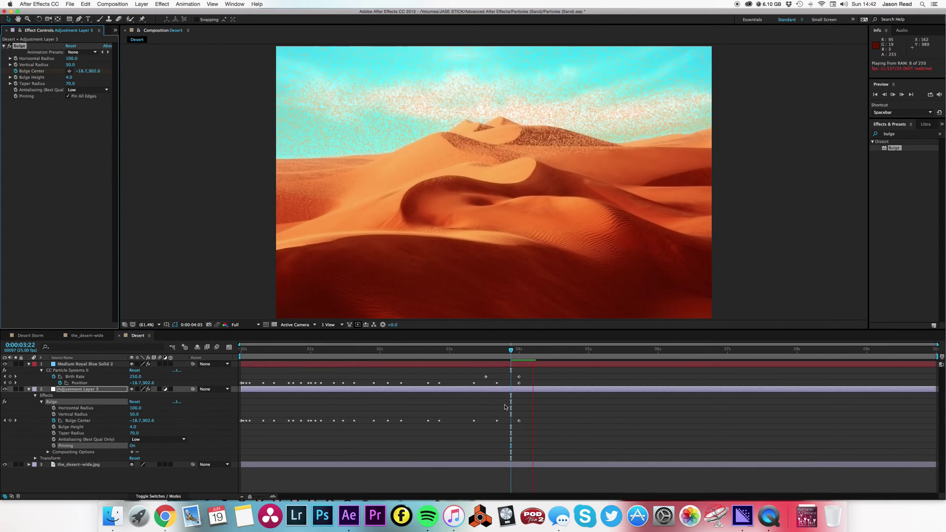
left_click(243, 260)
- Add a Bulge Height keyframe at about 0:00:03:05, where the bulge meets the sand
left_click_drag(493, 354, 212, 345)
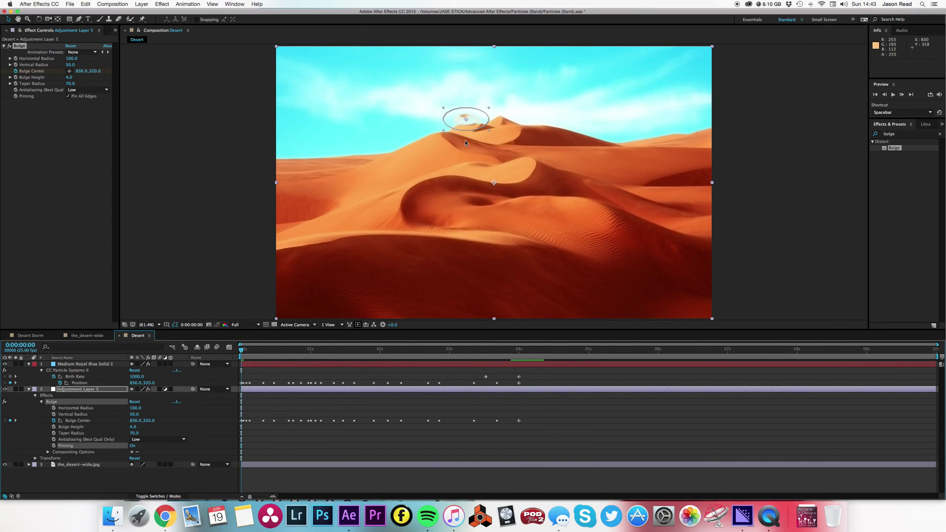
left_click_drag(491, 353, 461, 355)
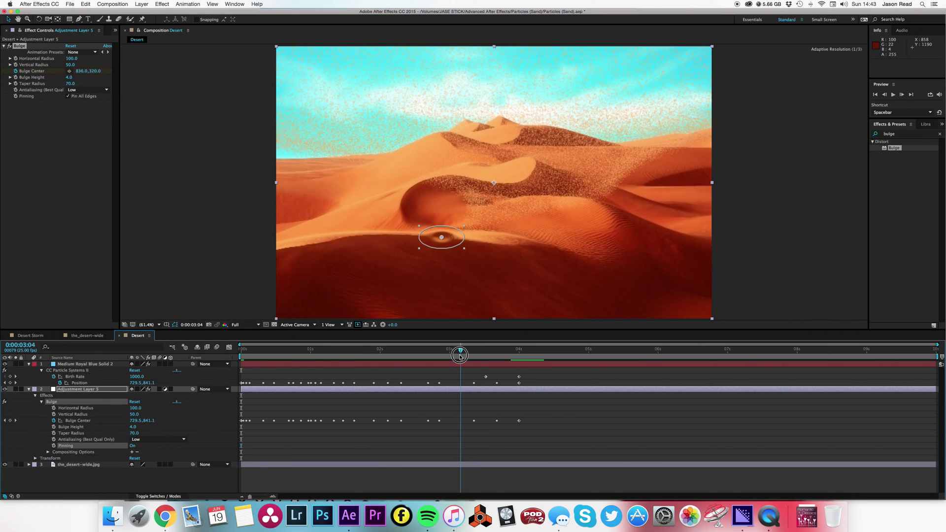
left_click(15, 77)
- Set Bulge Height to 0 at the first frame, then preview the animation
key("Home")
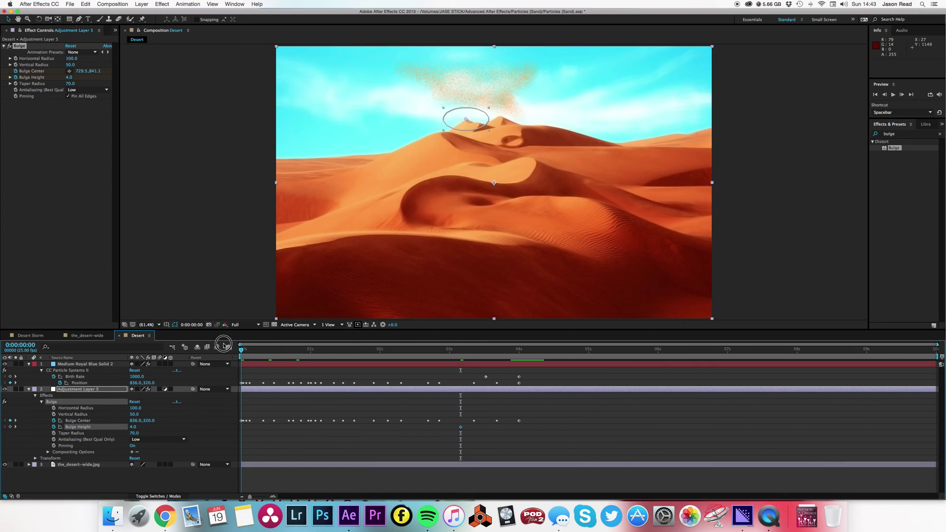
left_click(69, 77)
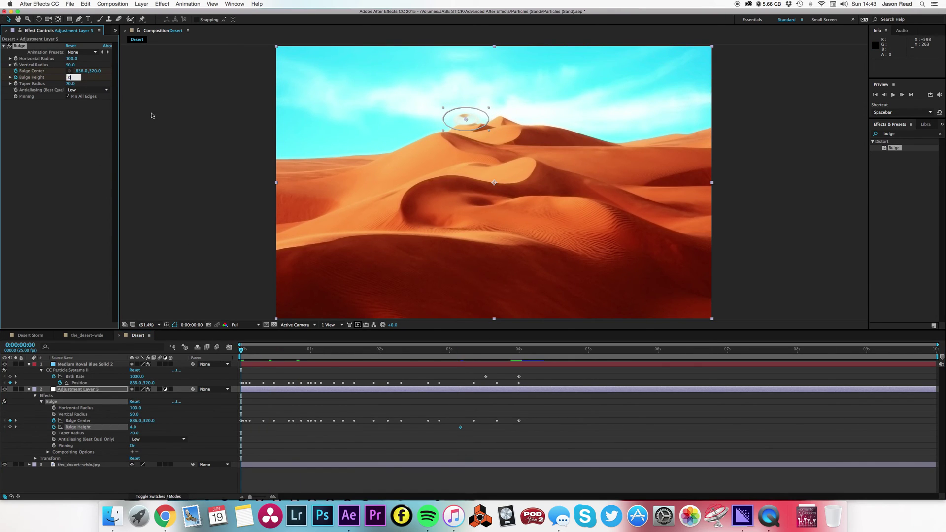
type("0")
left_click(222, 167)
key("space")
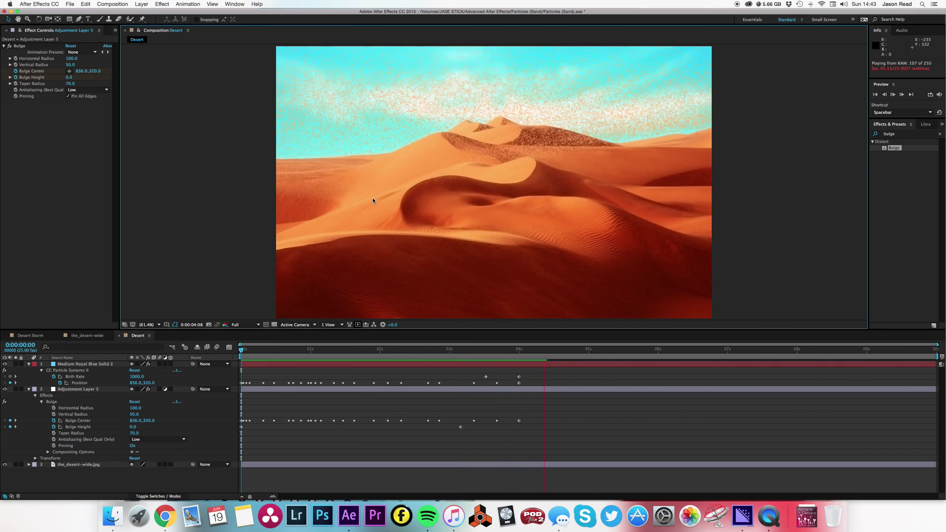
key("slash")
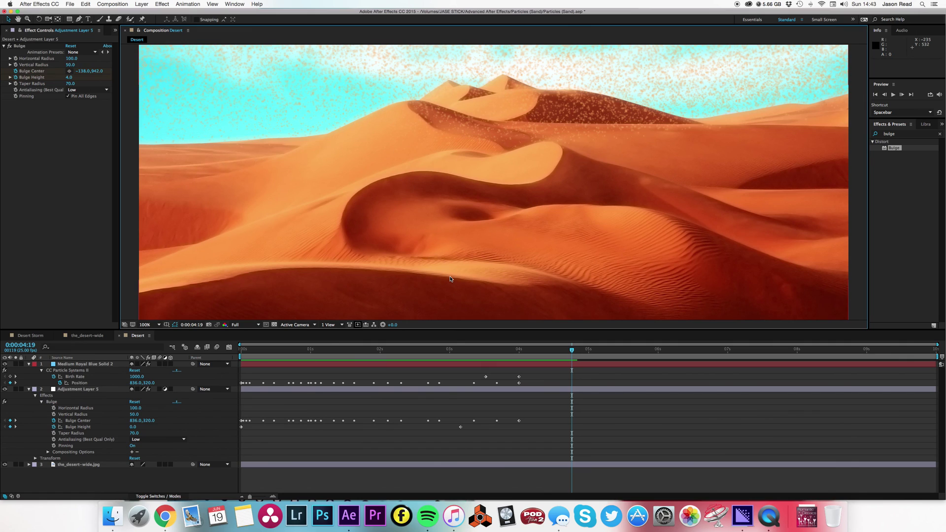
left_click(159, 325)
left_click(160, 331)
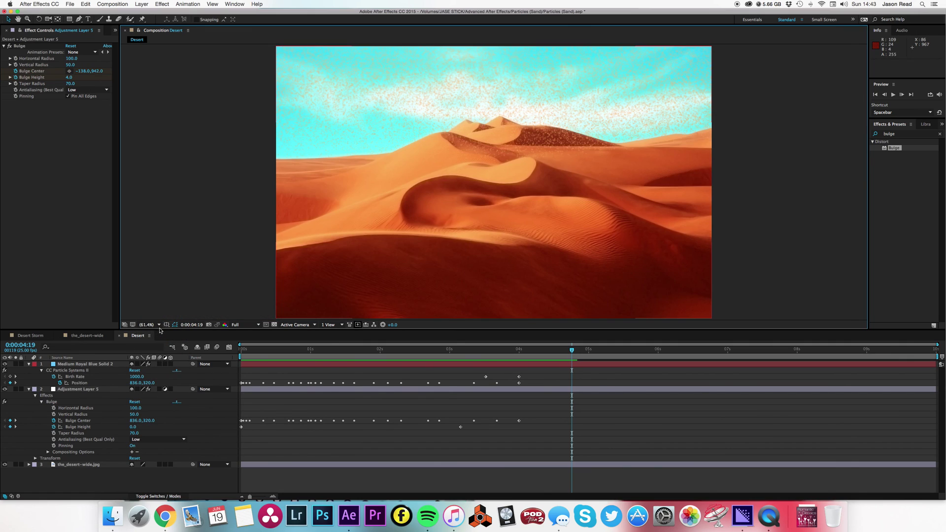